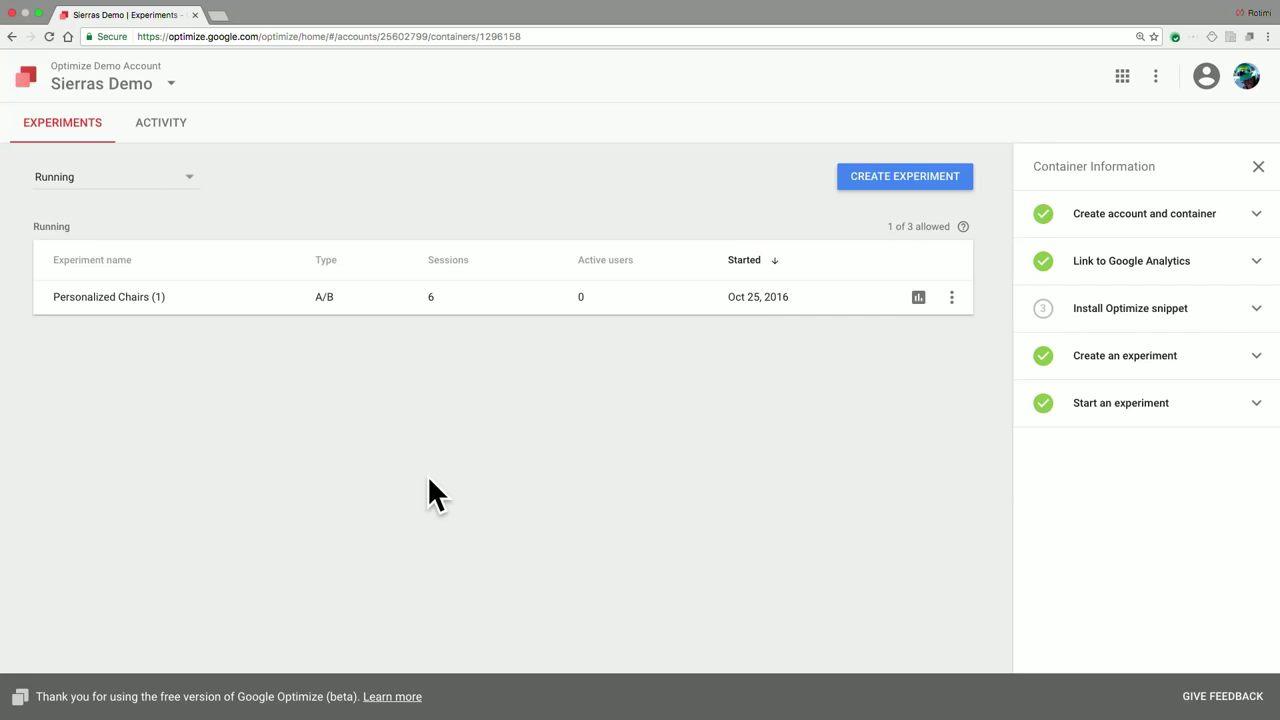
Create an A/B test experiment named "Discount rewards test" for the existing editor page URL
{"action": "left_click", "coordinate": [909, 180]}
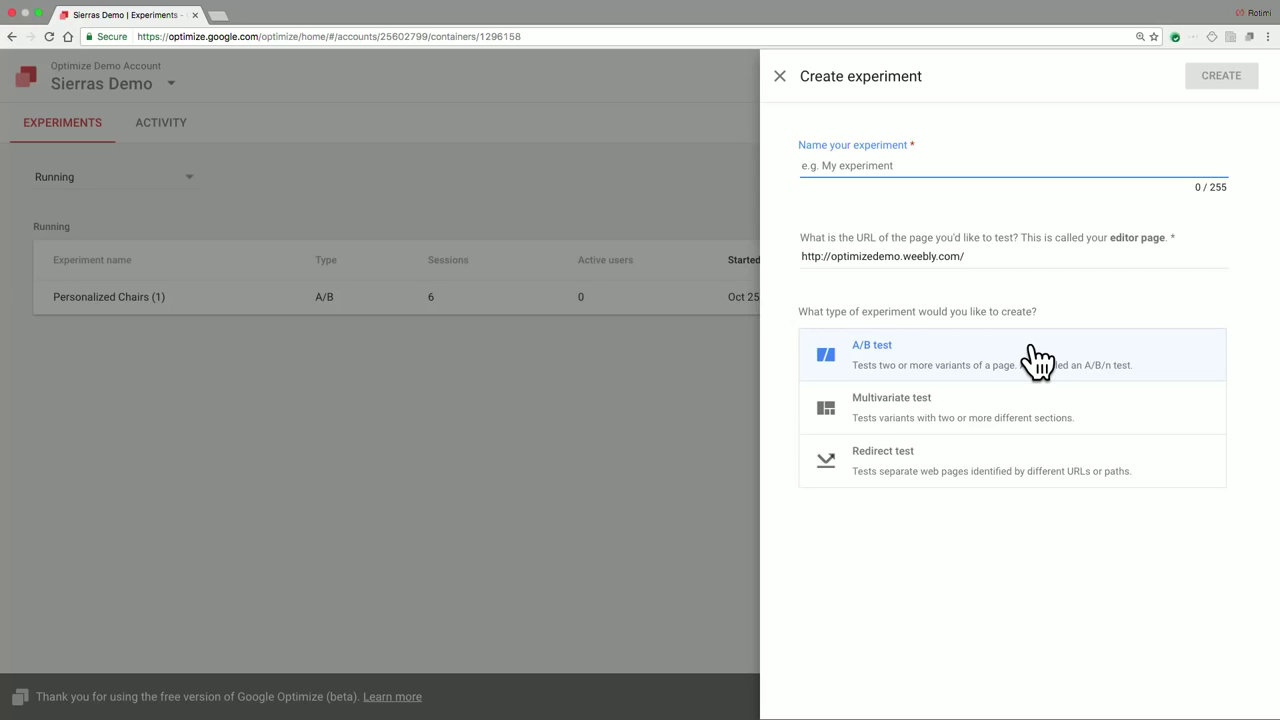
{"action": "type", "text": "Discount rewards t"}
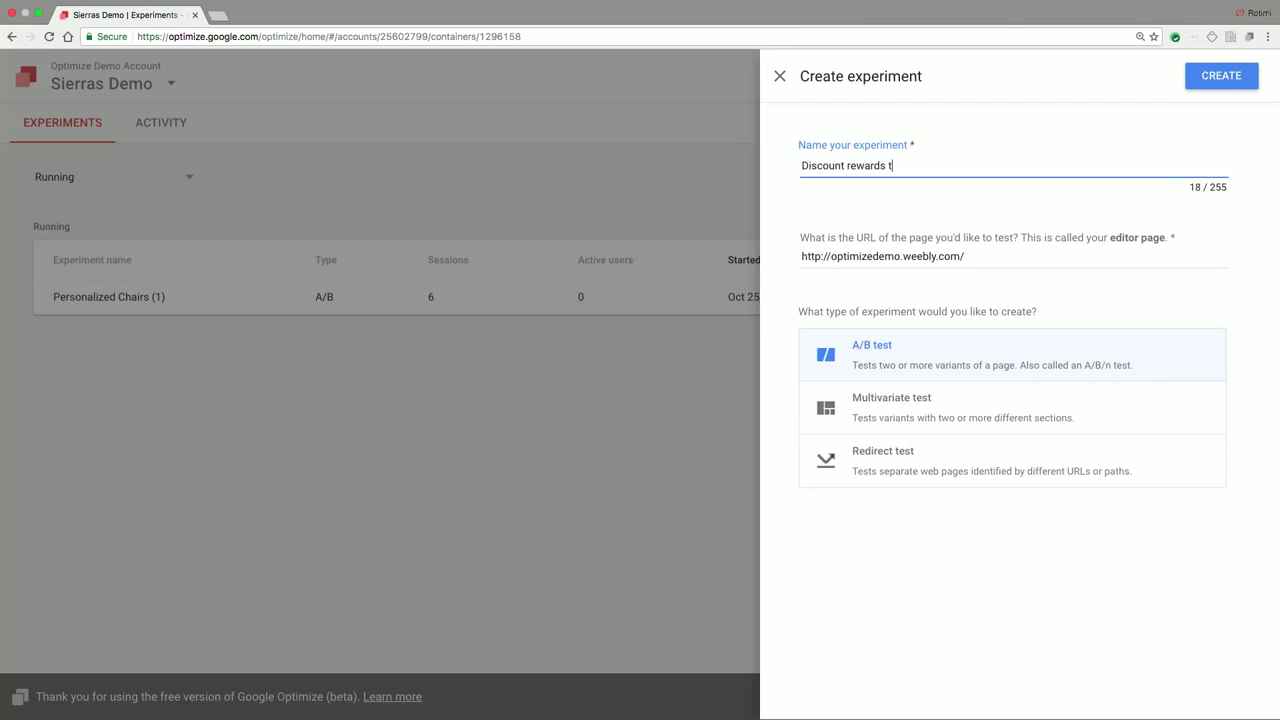
{"action": "type", "text": "est"}
{"action": "left_click", "coordinate": [1220, 80]}
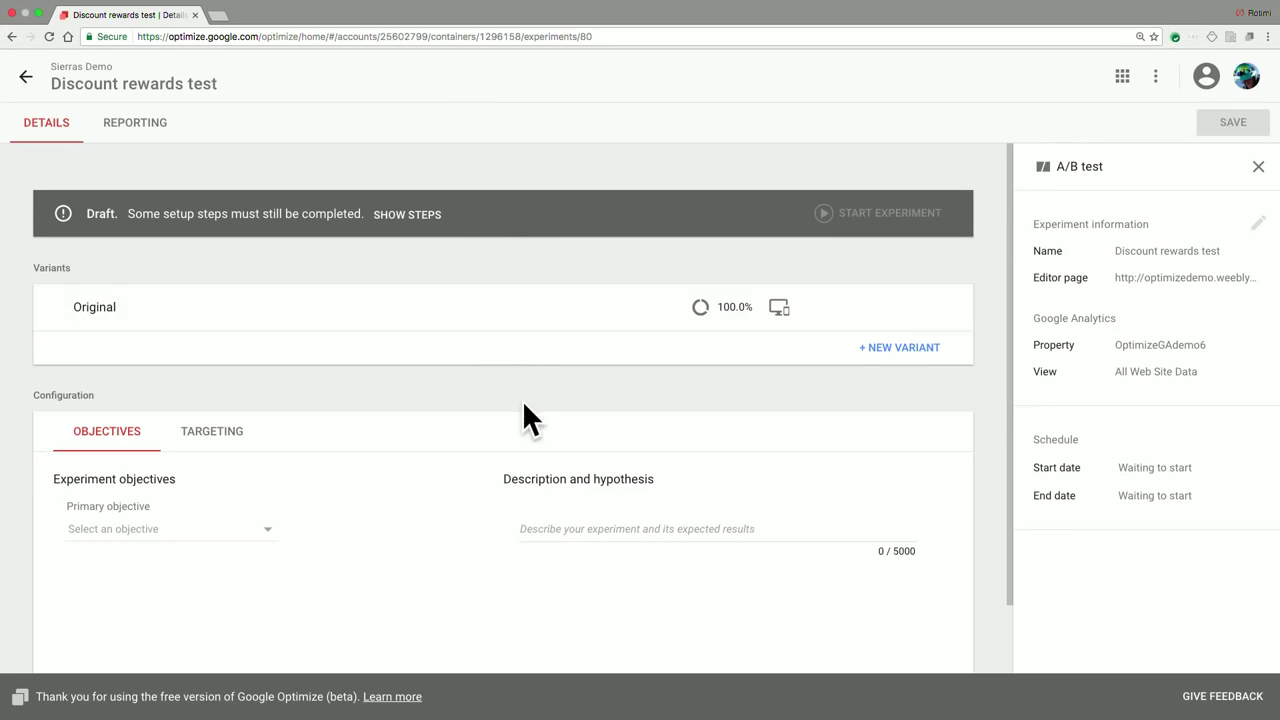
Check which setup steps the draft experiment still needs and look over its details
{"action": "left_click", "coordinate": [418, 216]}
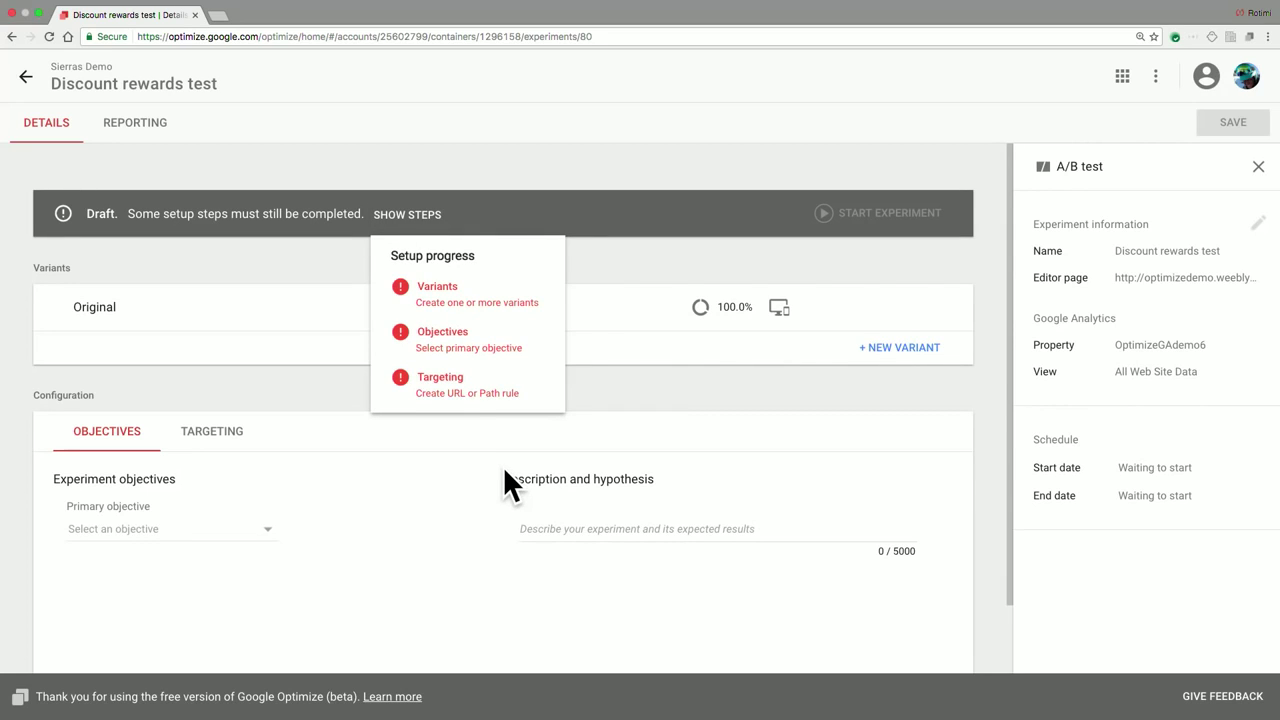
{"action": "left_click", "coordinate": [710, 402]}
{"action": "scroll", "coordinate": [785, 376], "scroll_direction": "down", "scroll_amount": 2}
{"action": "scroll", "coordinate": [730, 360], "scroll_direction": "up", "scroll_amount": 2}
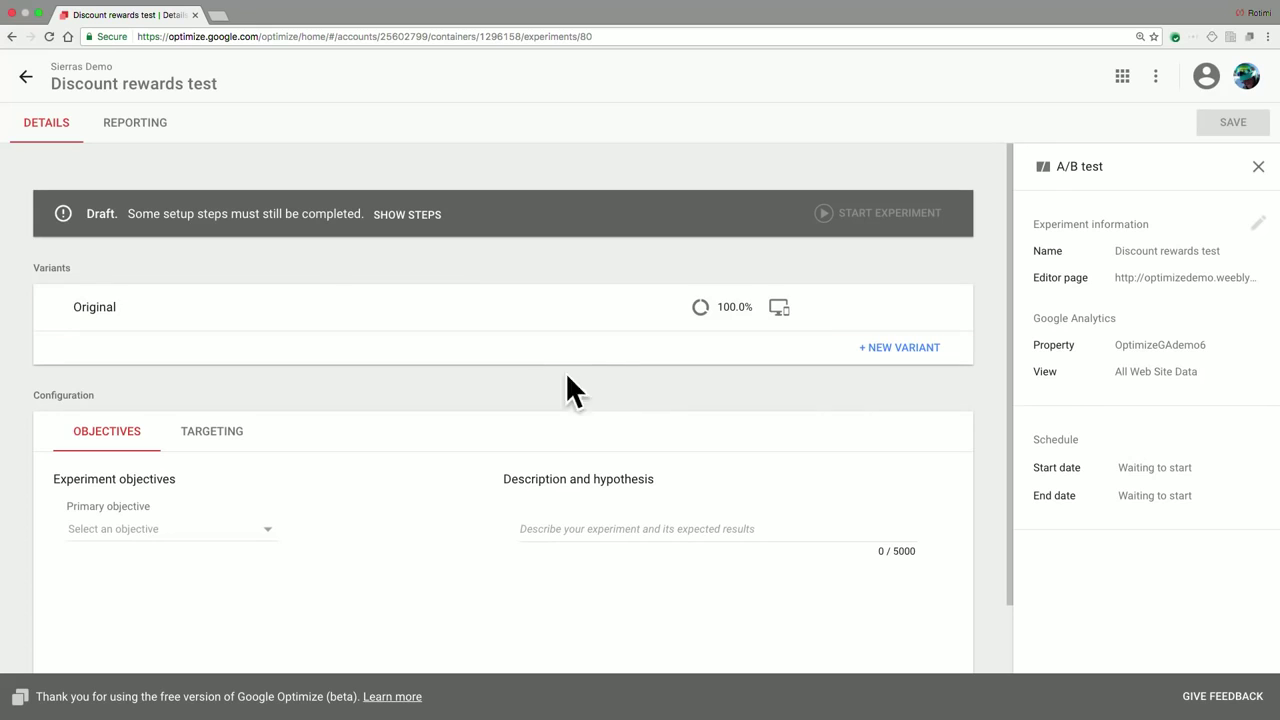
Add a variant named "Discount rewards variant" and open it in the visual editor, saving the pending changes
{"action": "left_click", "coordinate": [872, 350]}
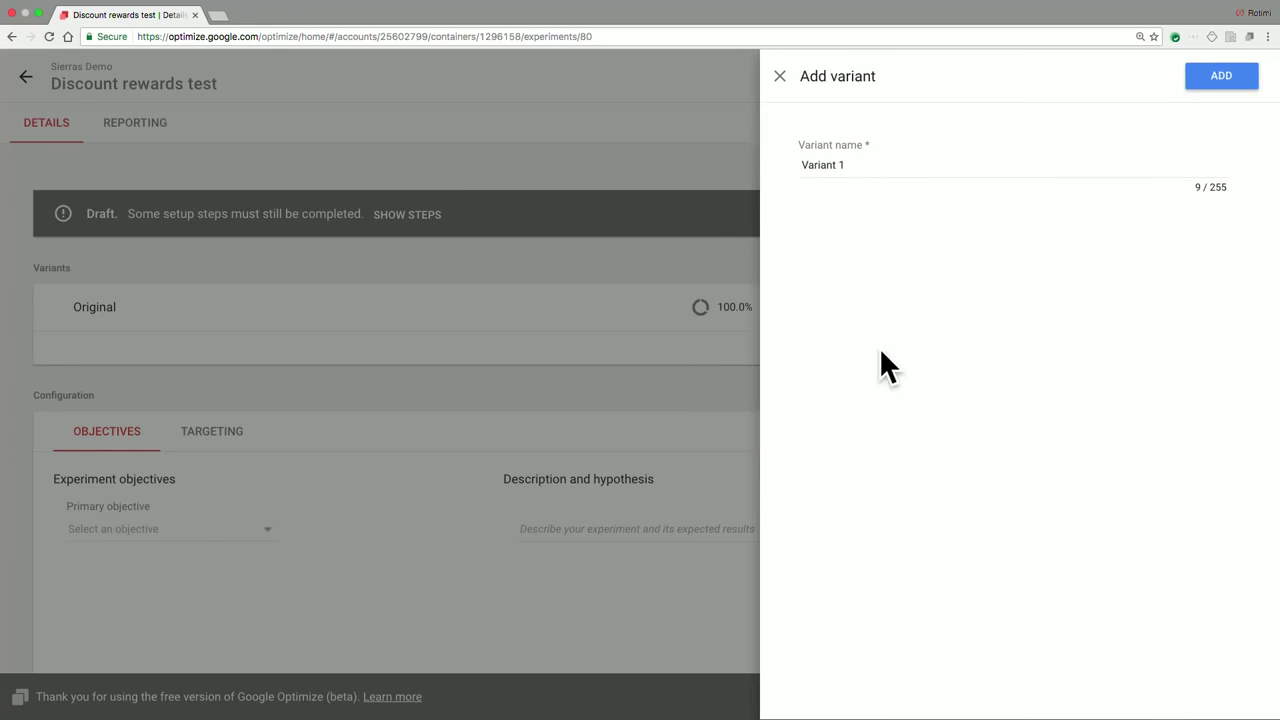
{"action": "key", "text": "BackSpace"}
{"action": "key", "text": "BackSpace"}
{"action": "key", "text": "BackSpace"}
{"action": "key", "text": "BackSpace"}
{"action": "key", "text": "BackSpace"}
{"action": "key", "text": "BackSpace"}
{"action": "key", "text": "BackSpace"}
{"action": "key", "text": "BackSpace"}
{"action": "key", "text": "BackSpace"}
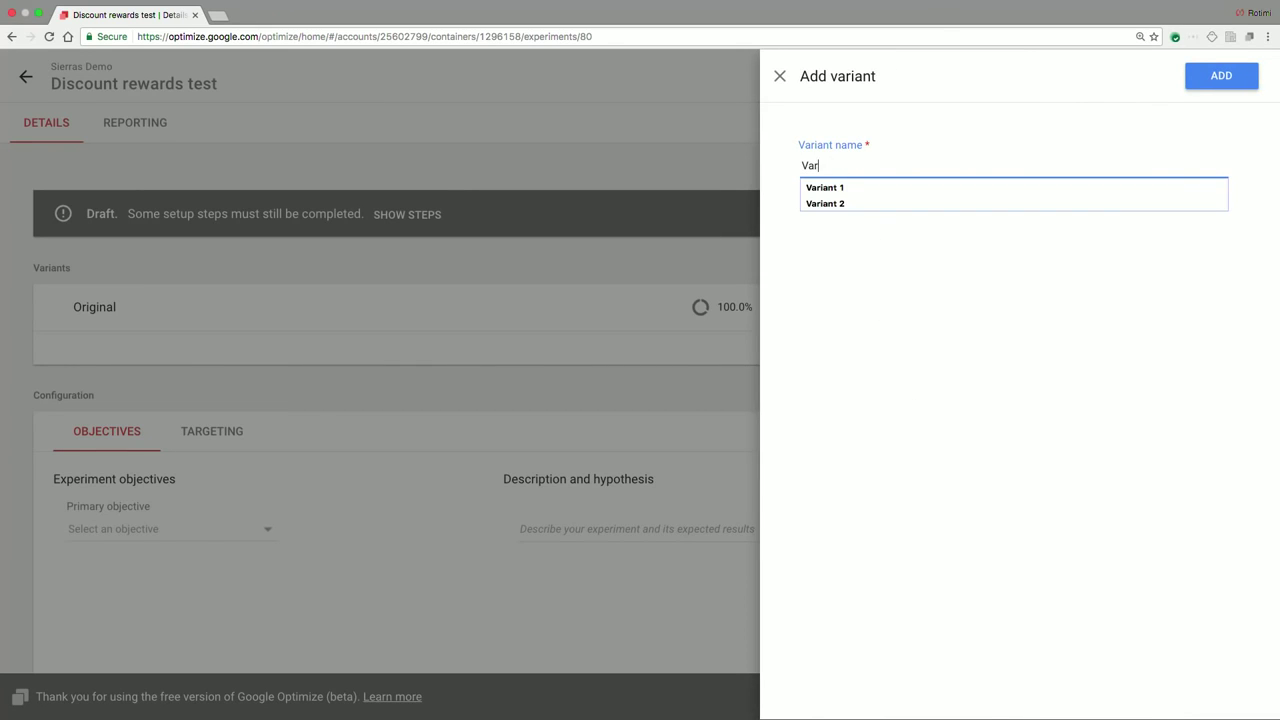
{"action": "type", "text": "Discount r"}
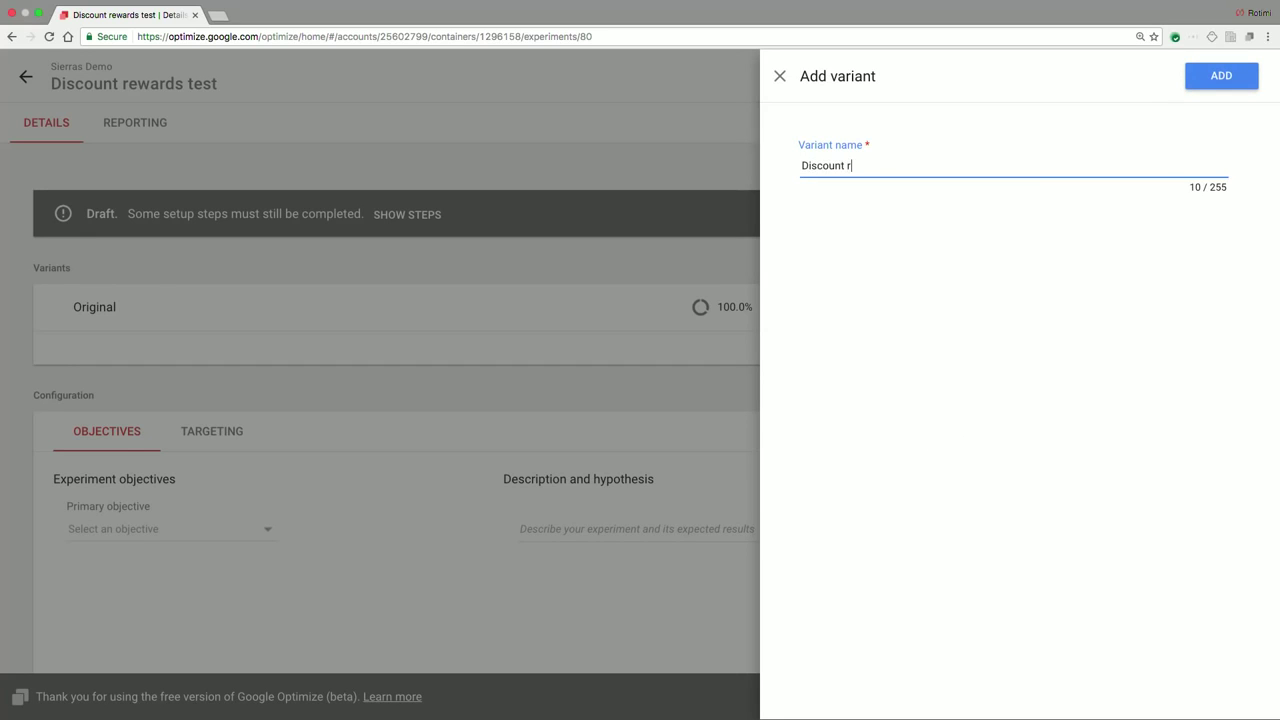
{"action": "type", "text": "ewards variant"}
{"action": "left_click", "coordinate": [1222, 80]}
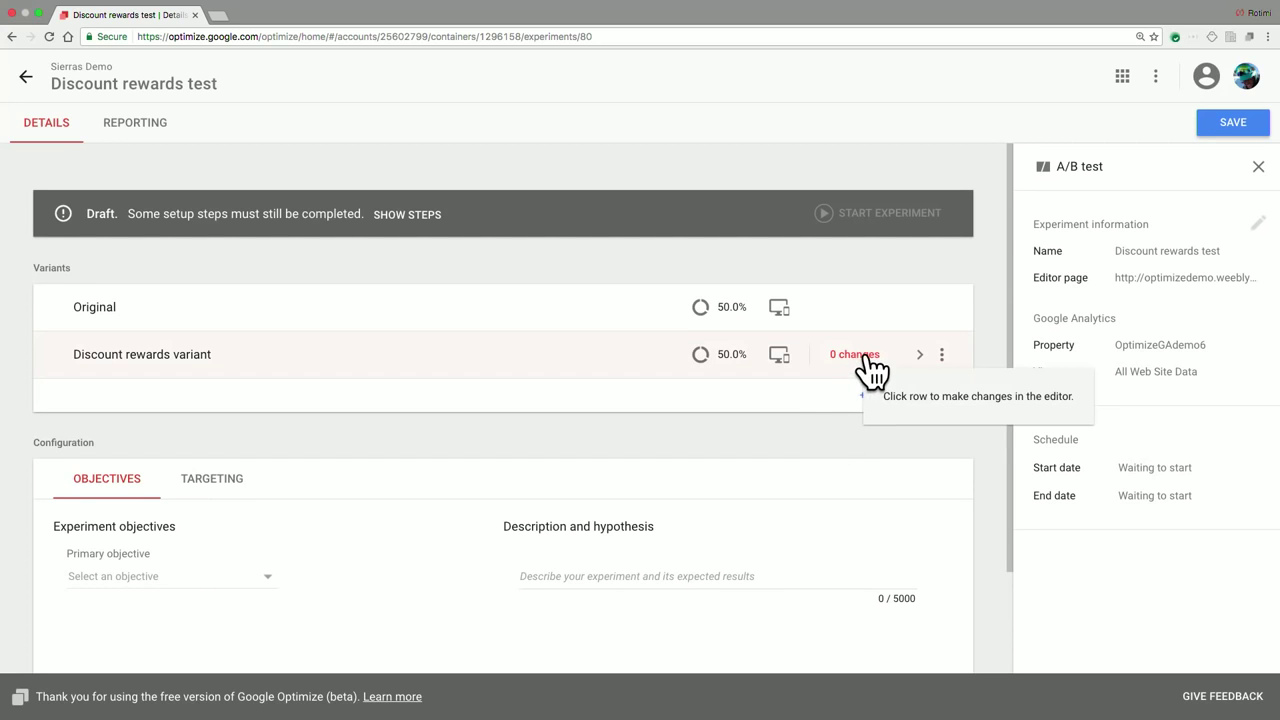
{"action": "left_click", "coordinate": [862, 356]}
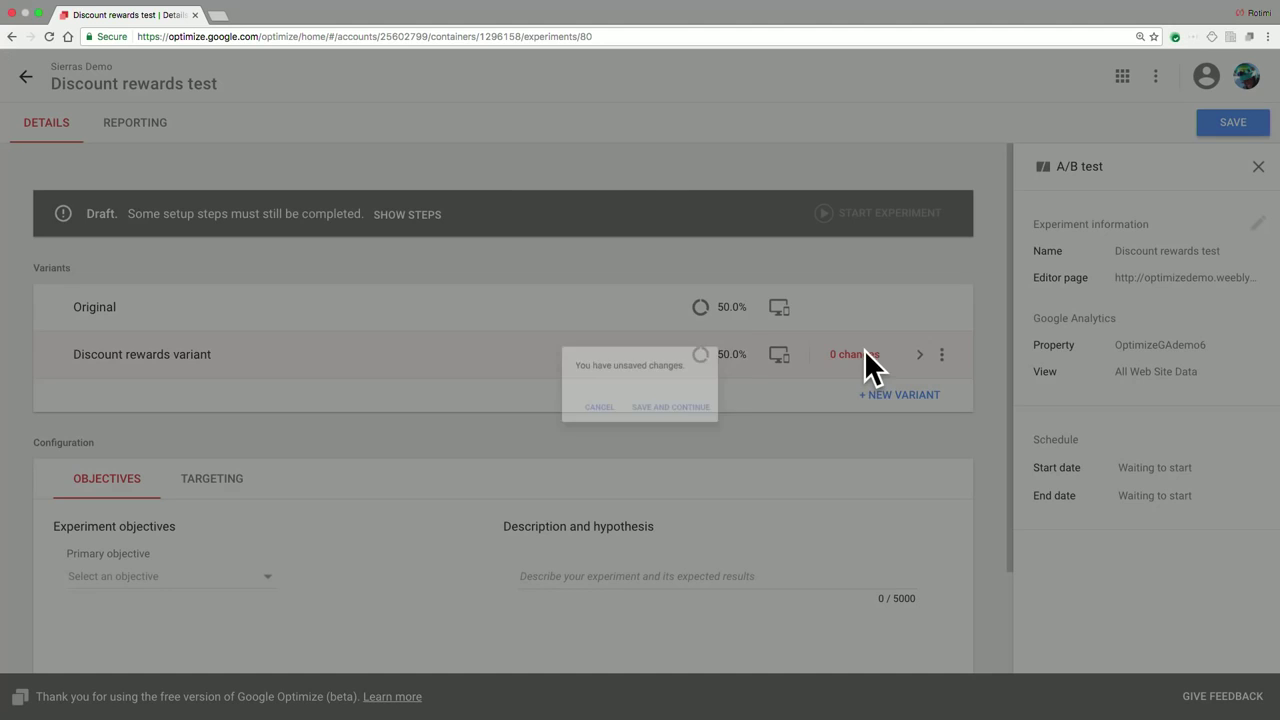
{"action": "left_click", "coordinate": [693, 416]}
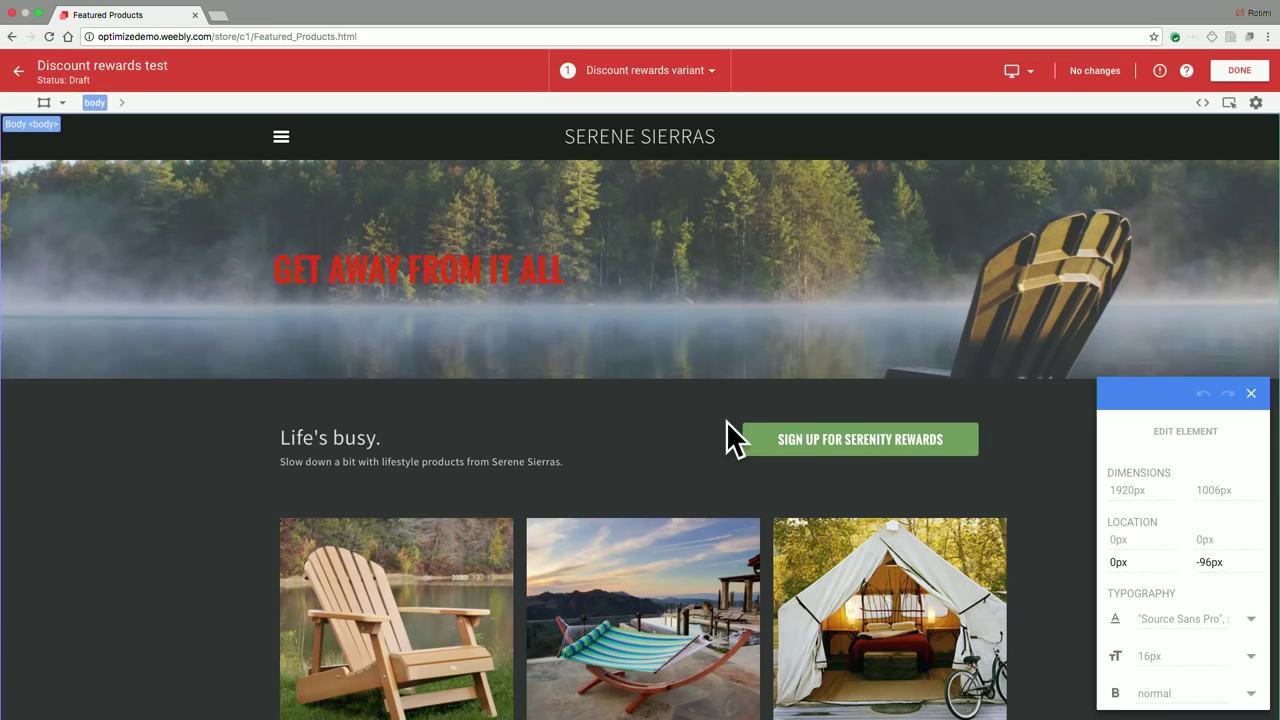
In the green sign-up button's text, replace "SIGN UP" with "GET DISCOUNTS BY SIGNING UP" and finish editing the variant
{"action": "left_click", "coordinate": [865, 445]}
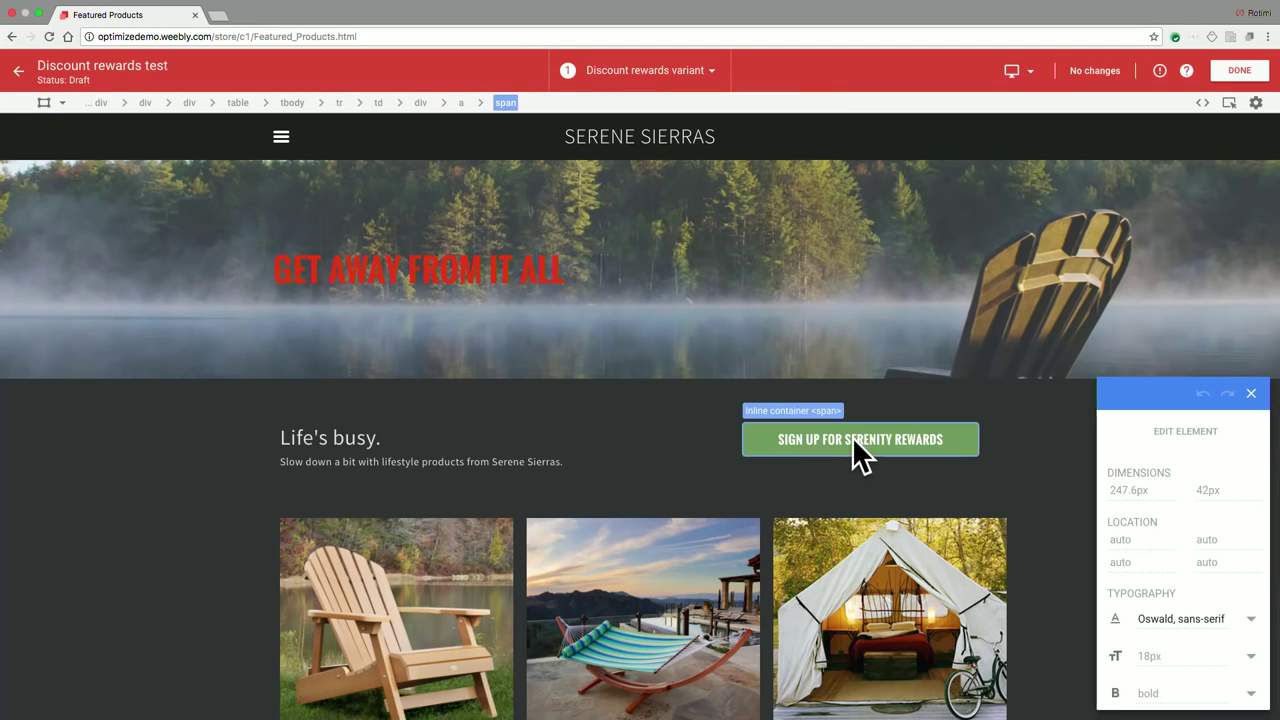
{"action": "left_click", "coordinate": [852, 436]}
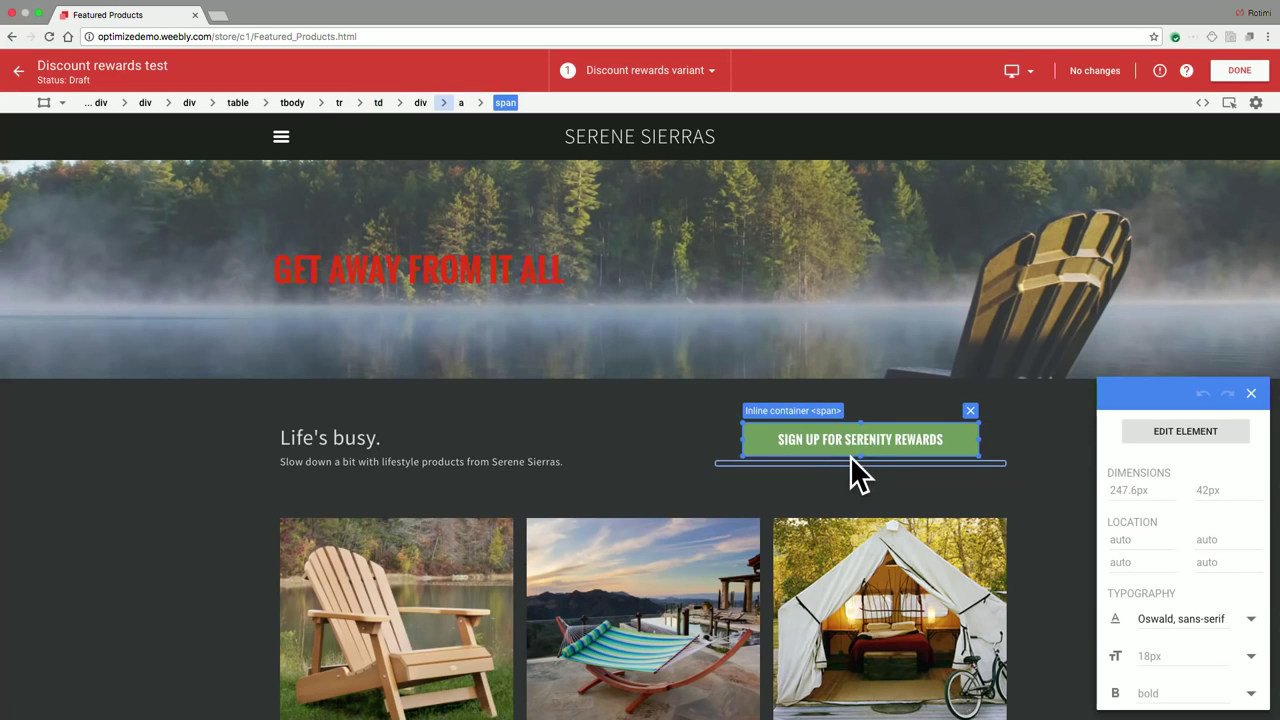
{"action": "left_click", "coordinate": [866, 441]}
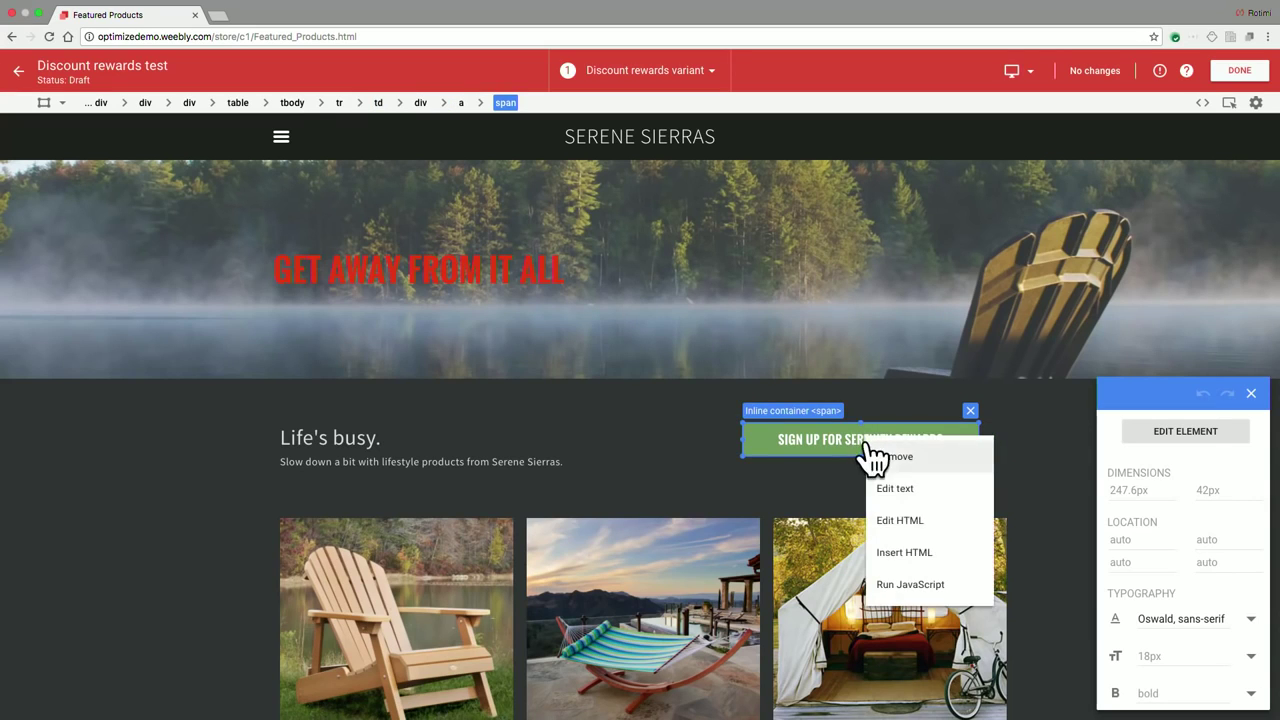
{"action": "left_click", "coordinate": [928, 490]}
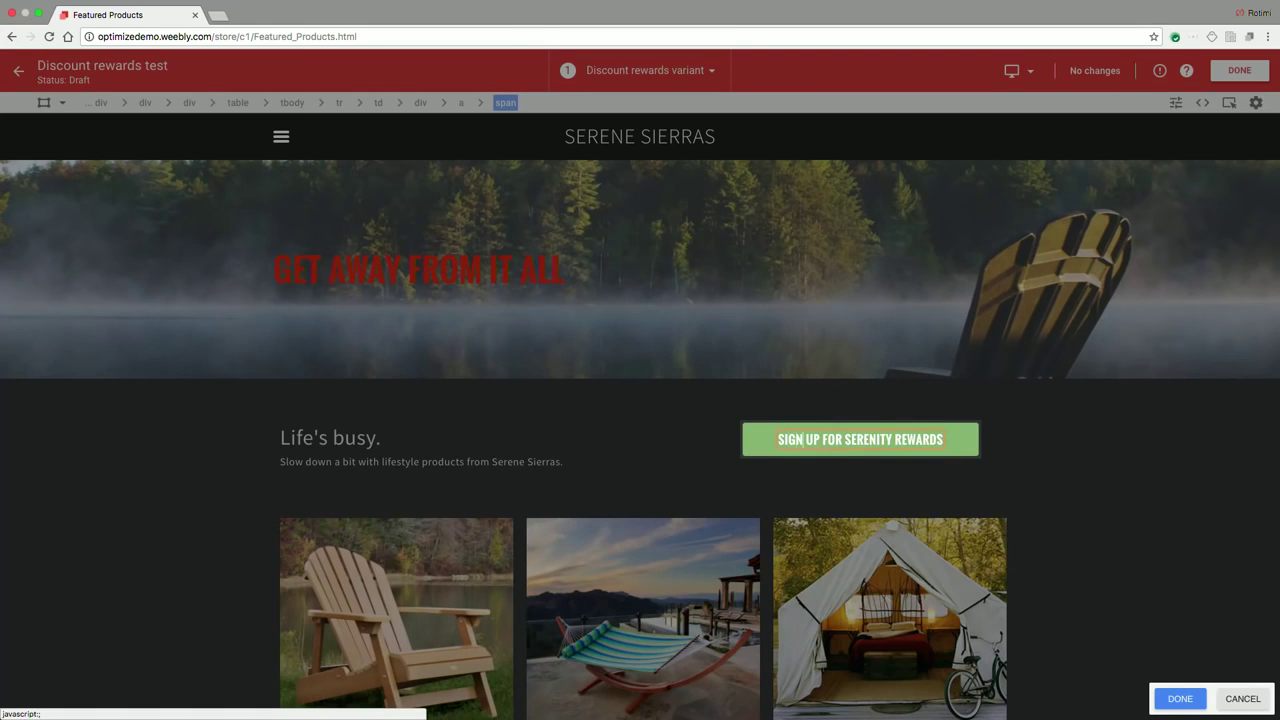
{"action": "key", "text": "BackSpace"}
{"action": "key", "text": "BackSpace"}
{"action": "key", "text": "BackSpace"}
{"action": "key", "text": "BackSpace"}
{"action": "key", "text": "BackSpace"}
{"action": "key", "text": "BackSpace"}
{"action": "key", "text": "BackSpace"}
{"action": "type", "text": "GET DISCOUNTS BY"}
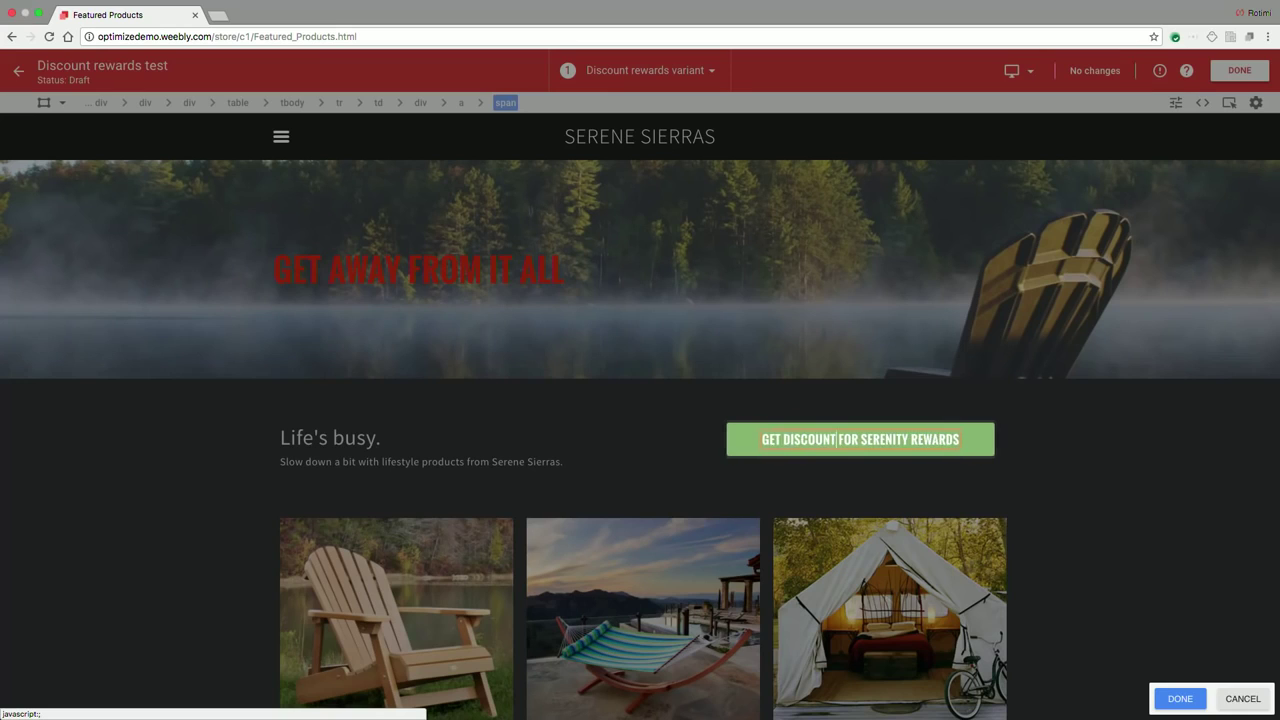
{"action": "type", "text": " SINGU"}
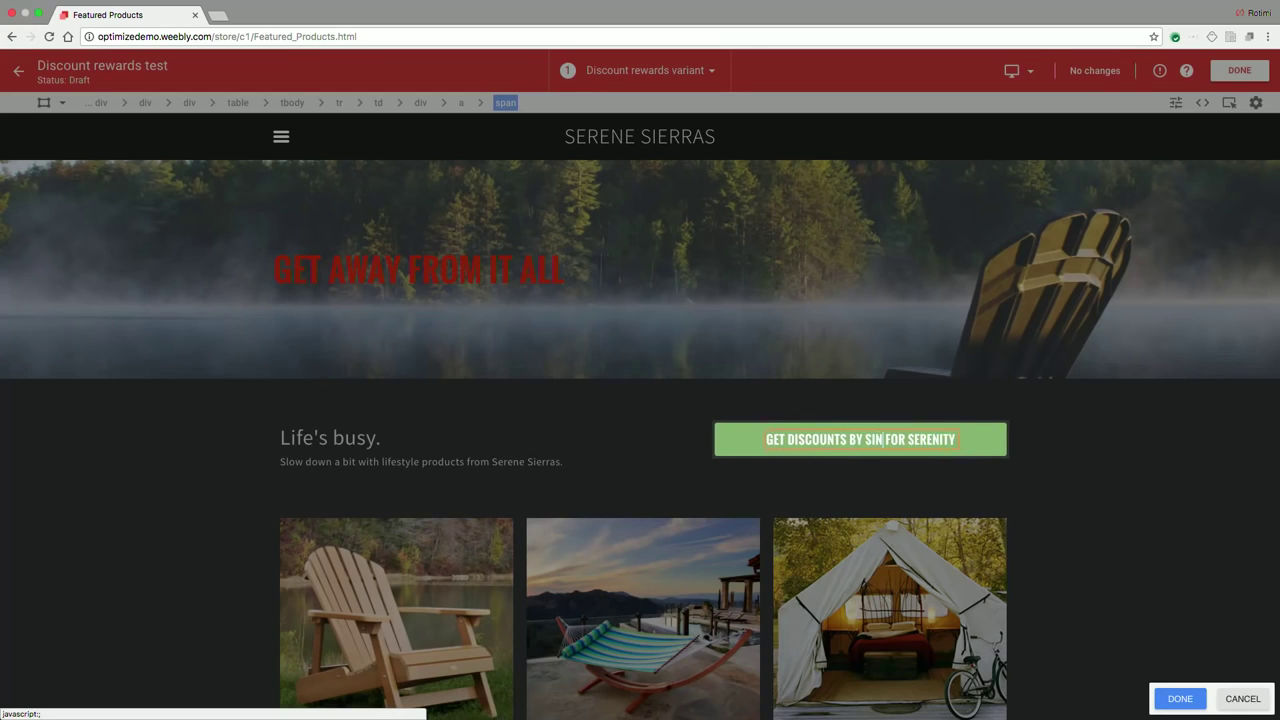
{"action": "key", "text": "BackSpace"}
{"action": "key", "text": "BackSpace"}
{"action": "key", "text": "BackSpace"}
{"action": "type", "text": "GING UP"}
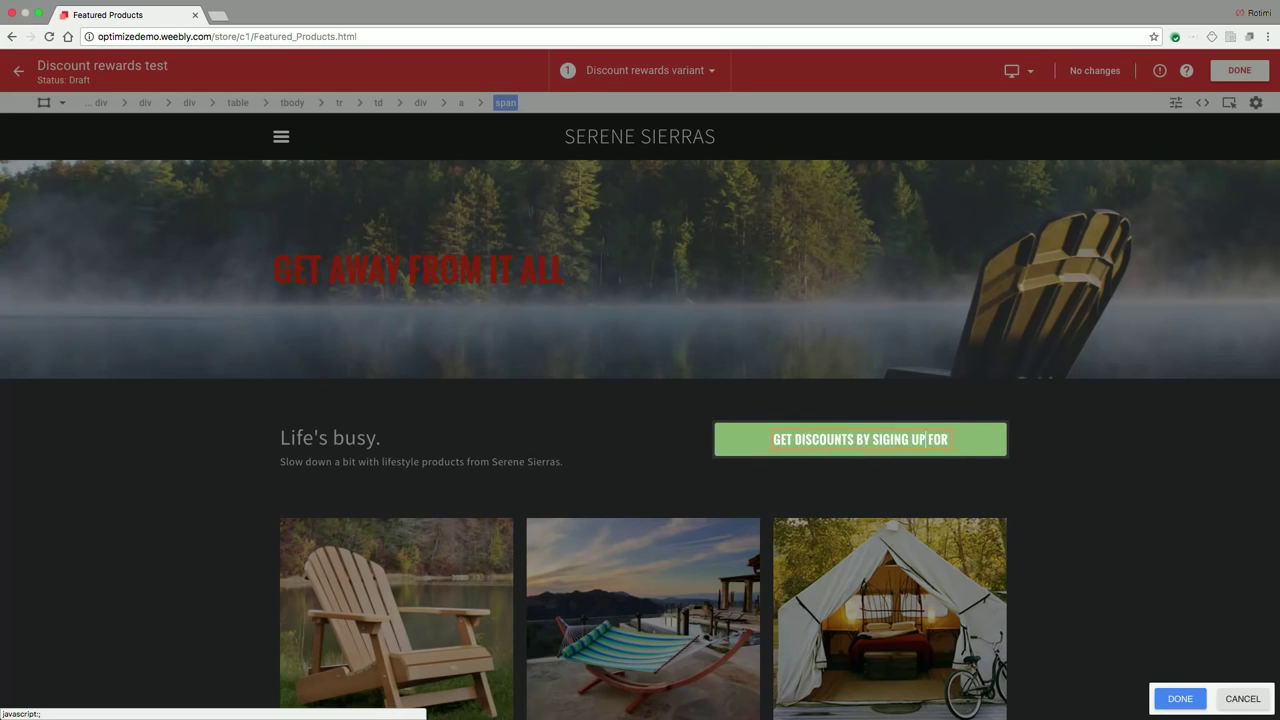
{"action": "key", "text": "BackSpace"}
{"action": "key", "text": "BackSpace"}
{"action": "key", "text": "BackSpace"}
{"action": "key", "text": "BackSpace"}
{"action": "key", "text": "BackSpace"}
{"action": "key", "text": "BackSpace"}
{"action": "type", "text": "NING UP"}
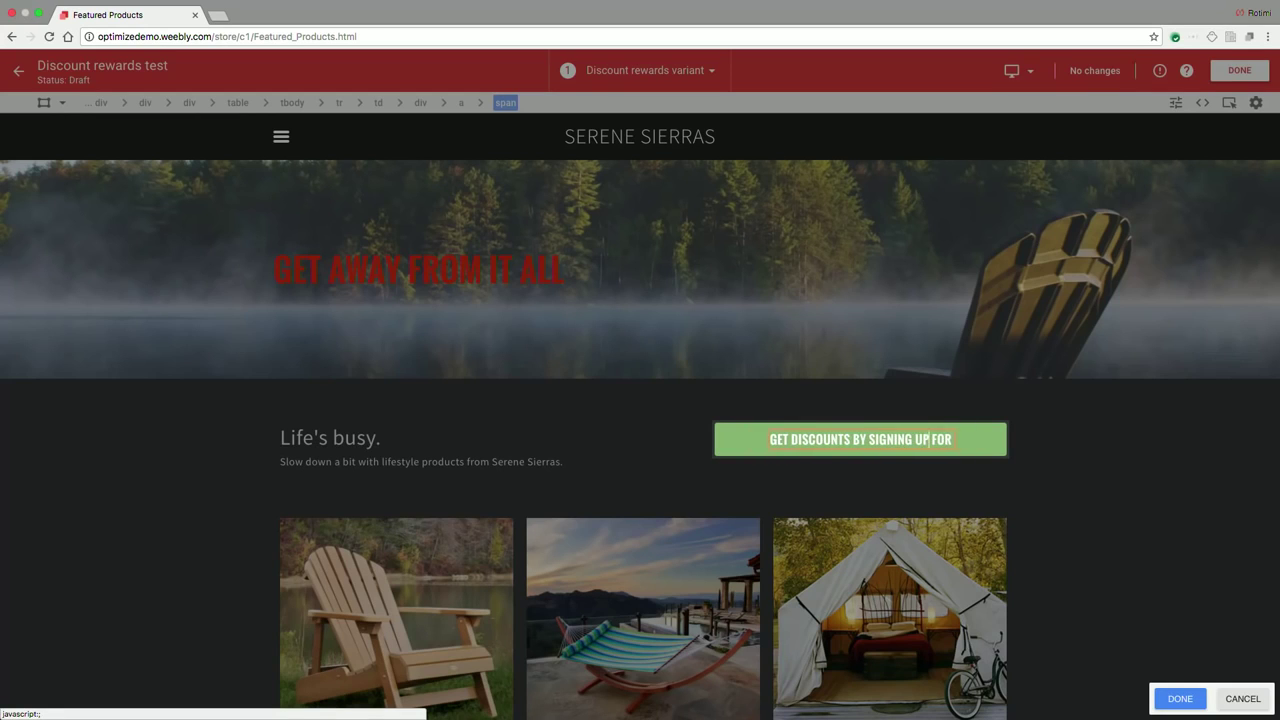
{"action": "left_click", "coordinate": [1176, 698]}
{"action": "left_click", "coordinate": [1244, 74]}
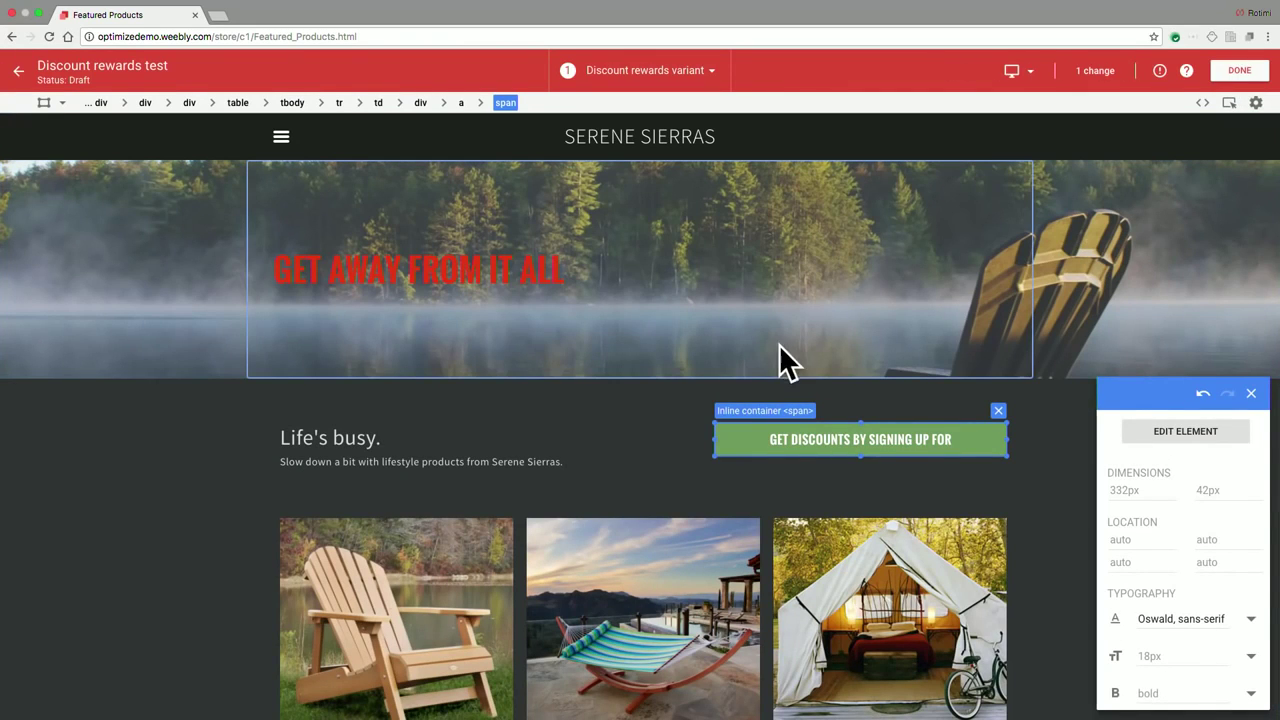
{"action": "left_click", "coordinate": [1240, 72]}
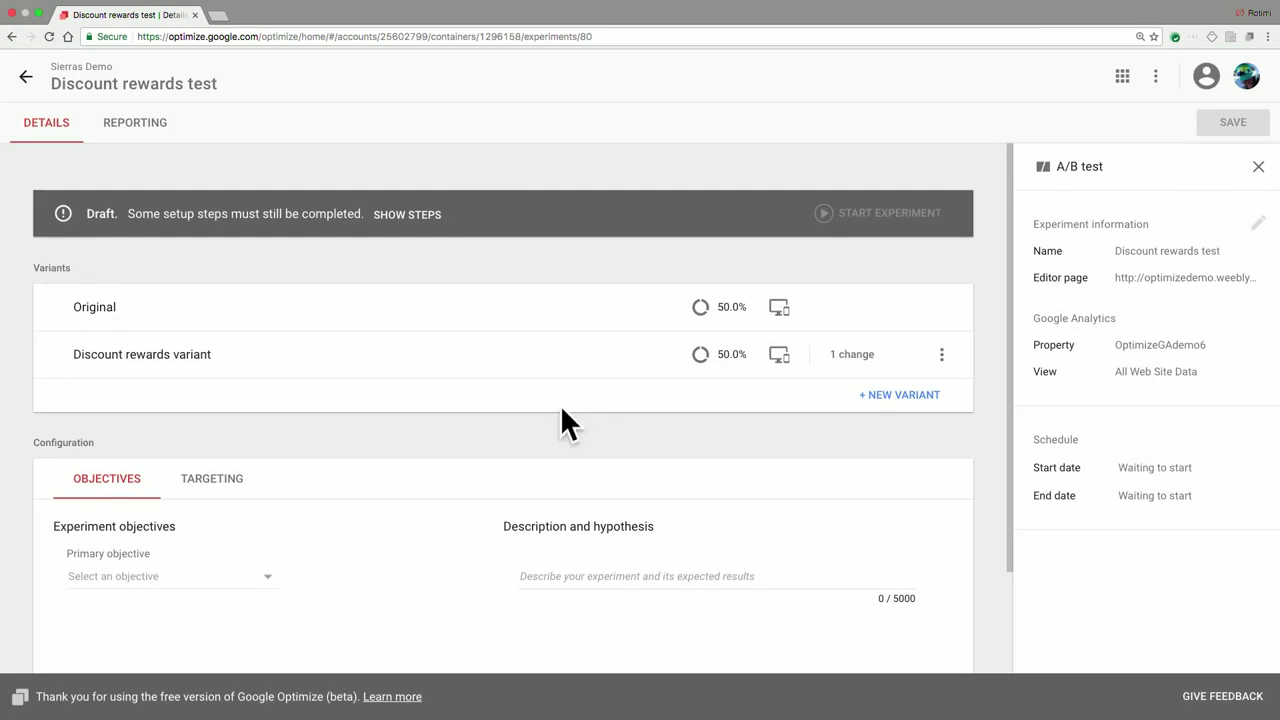
Set the experiment's primary objective to Increase Reward Signups (Goal 5 Completions)
{"action": "scroll", "coordinate": [476, 424], "scroll_direction": "down", "scroll_amount": 2}
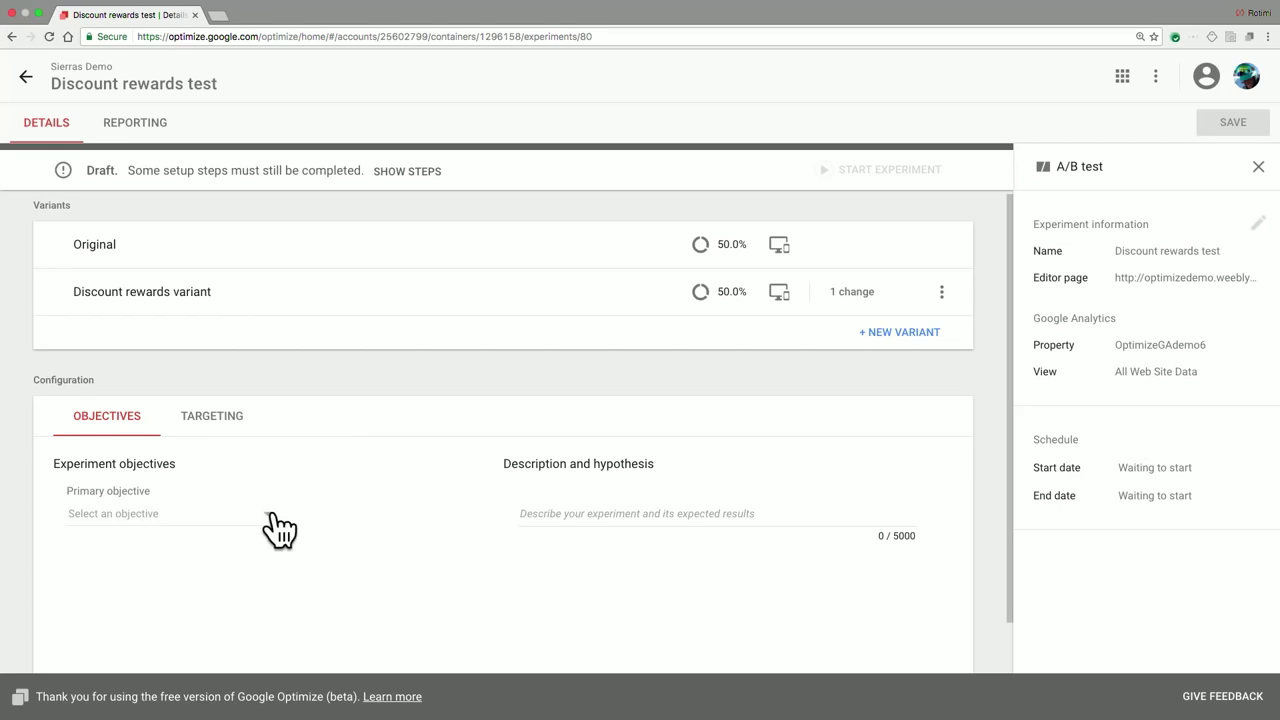
{"action": "scroll", "coordinate": [240, 530], "scroll_direction": "down", "scroll_amount": 1}
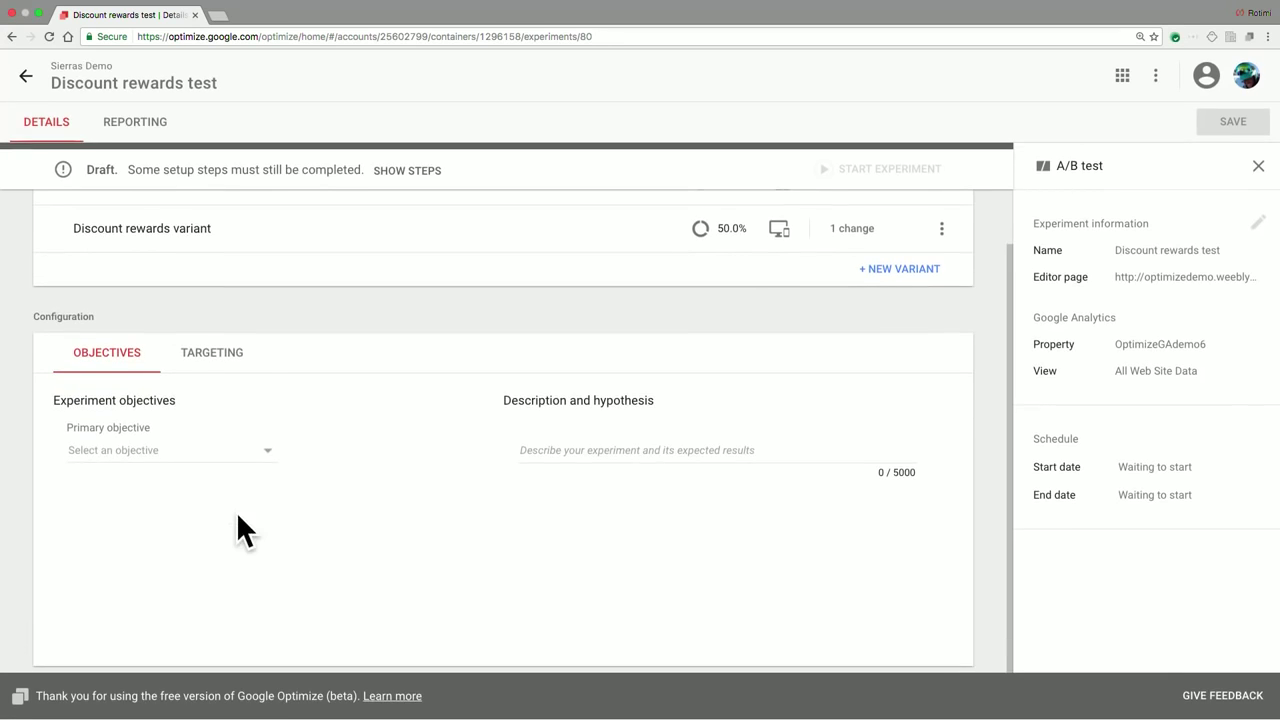
{"action": "left_click", "coordinate": [230, 458]}
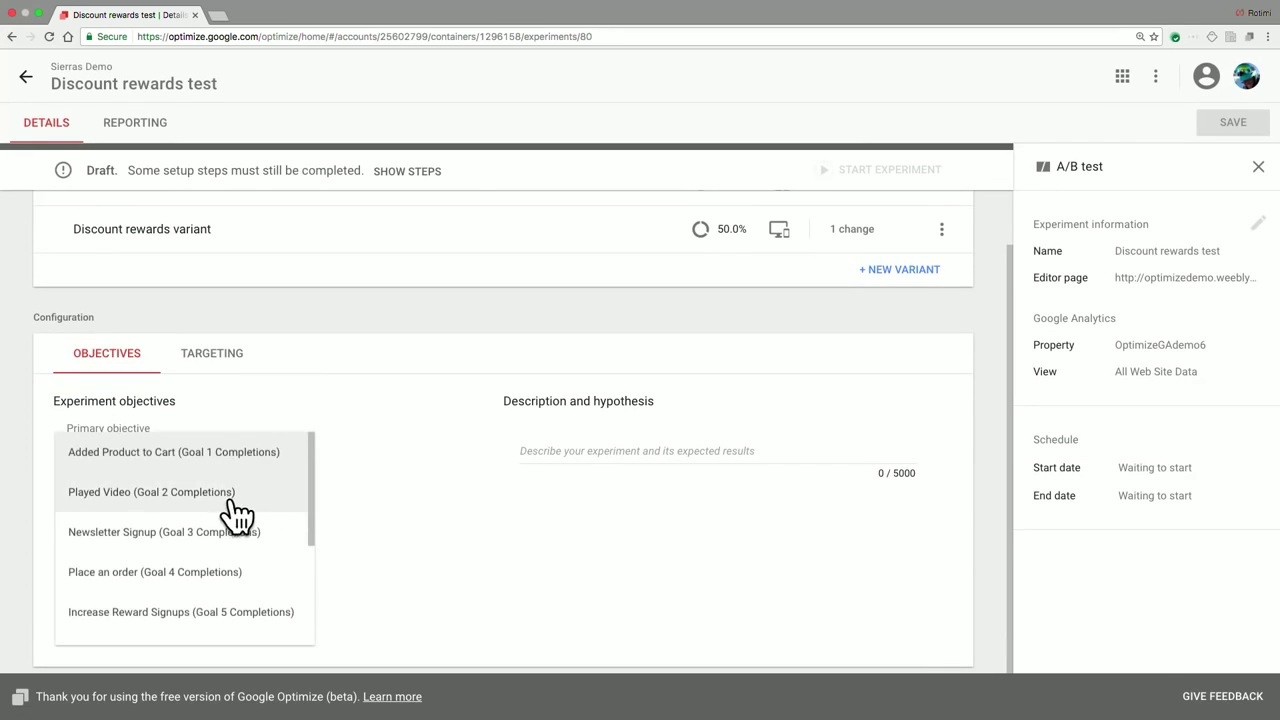
{"action": "scroll", "coordinate": [224, 560], "scroll_direction": "down", "scroll_amount": 1}
{"action": "left_click", "coordinate": [224, 560]}
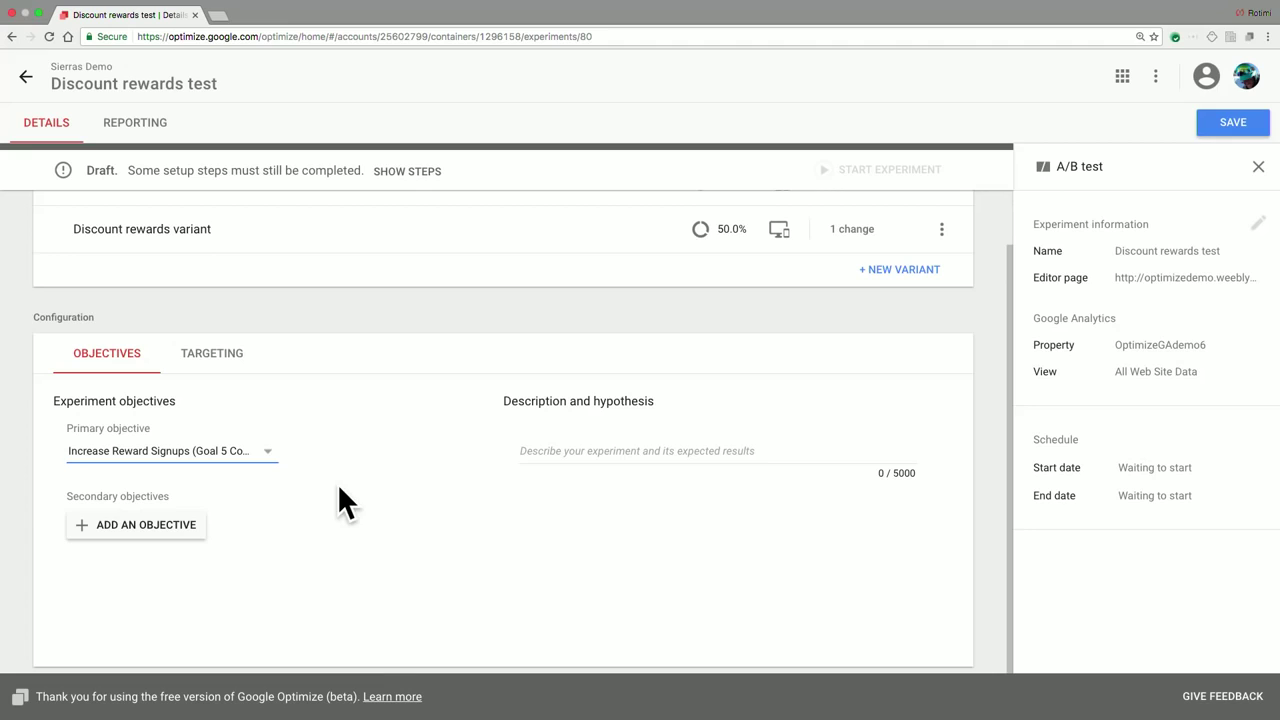
Enter the description "This test checks whether discount offers increase signup rates" and save the experiment
{"action": "left_click", "coordinate": [563, 451]}
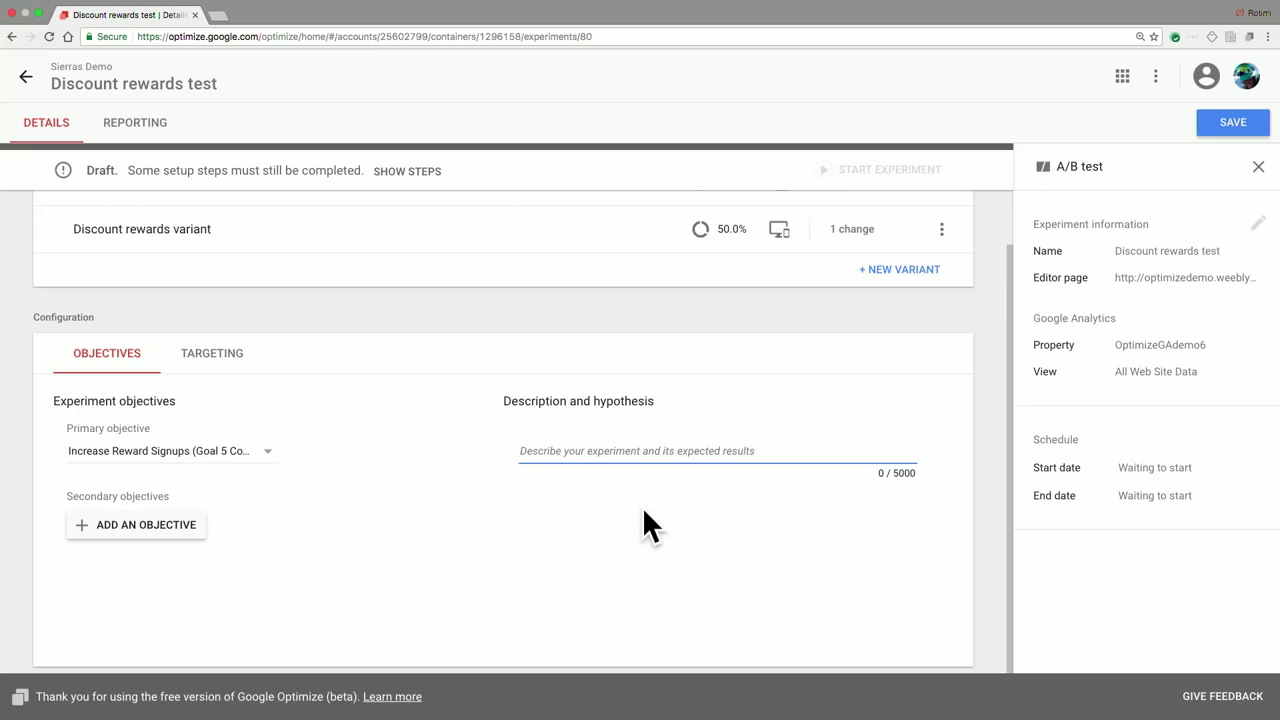
{"action": "type", "text": "Th"}
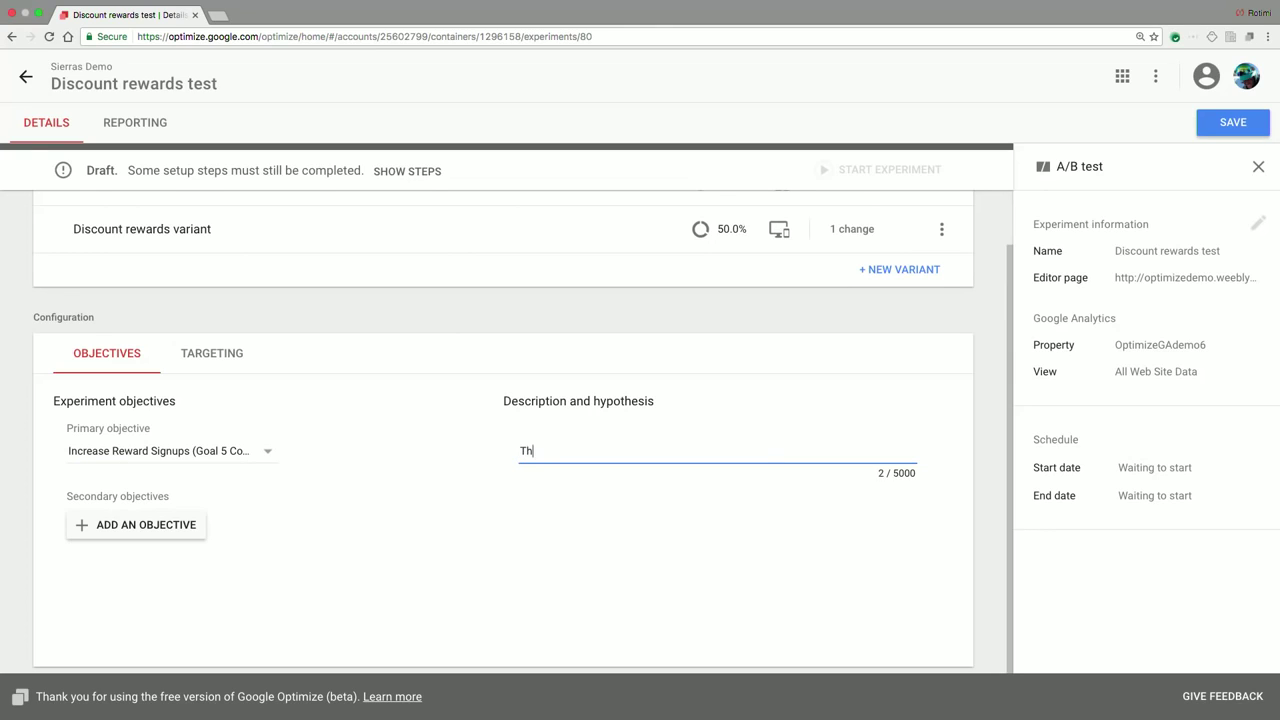
{"action": "type", "text": "is test checks whether discount o"}
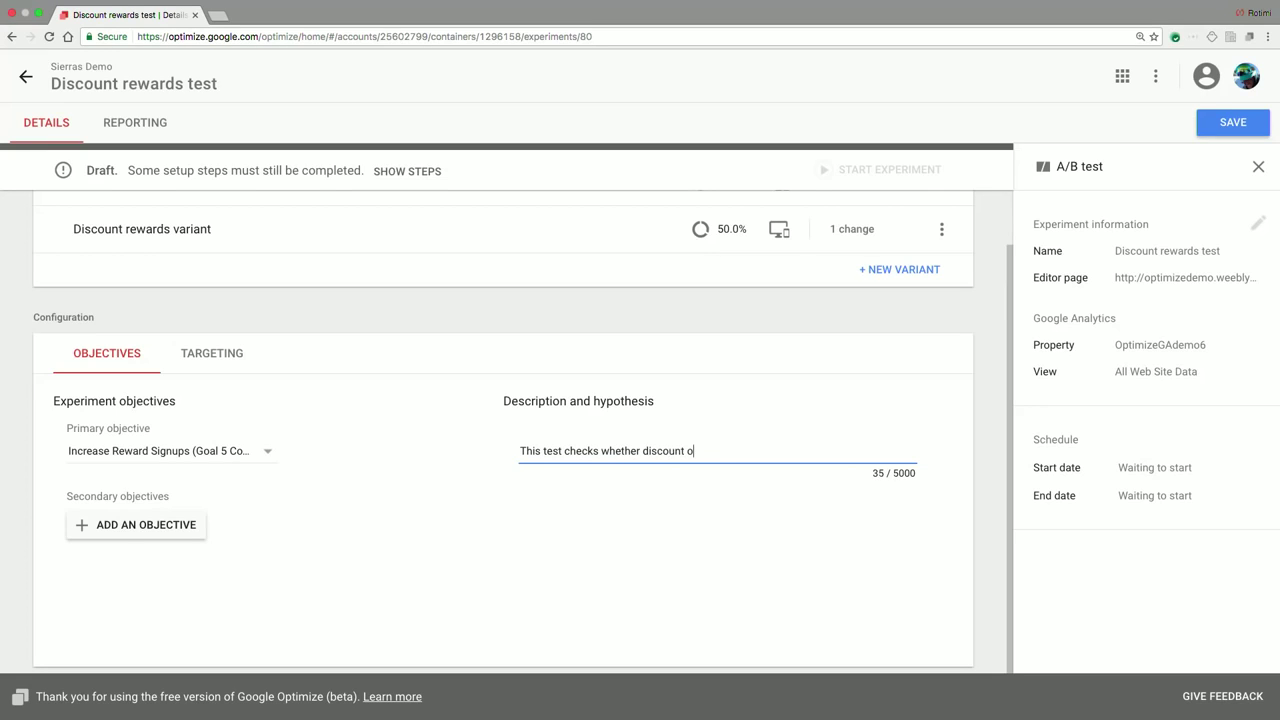
{"action": "type", "text": "ffers increase signup rates"}
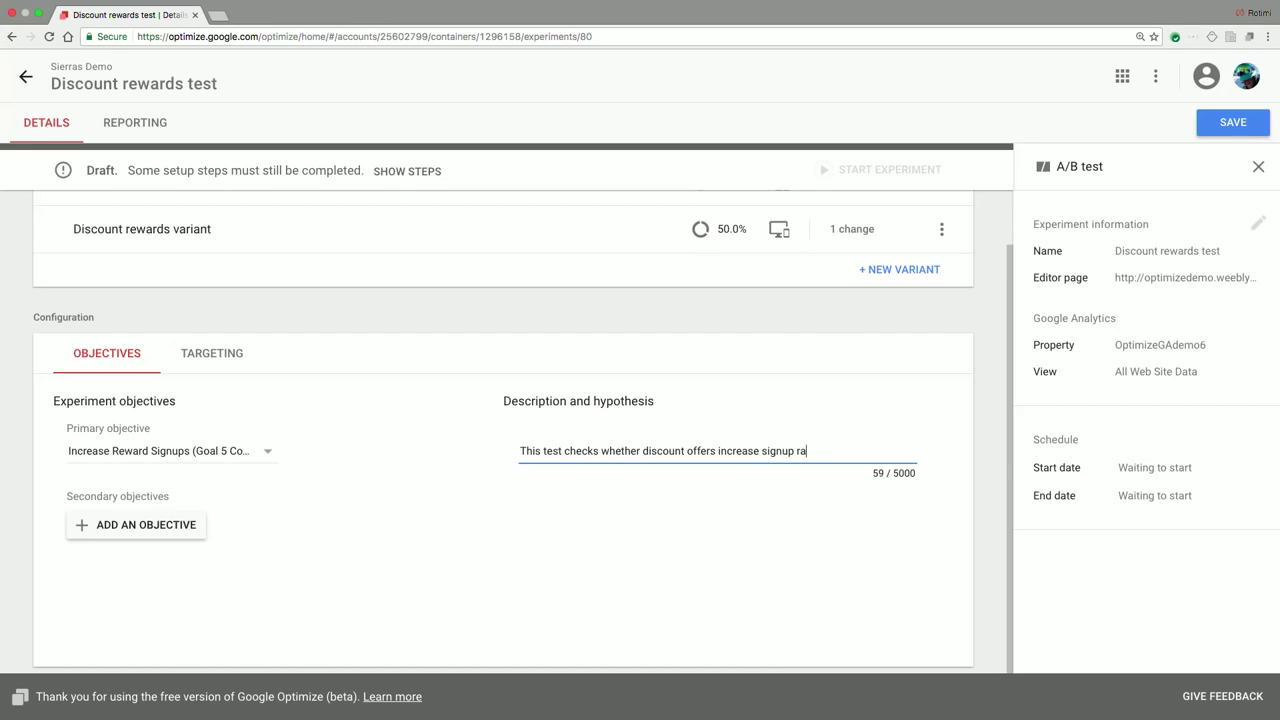
{"action": "left_click", "coordinate": [1233, 123]}
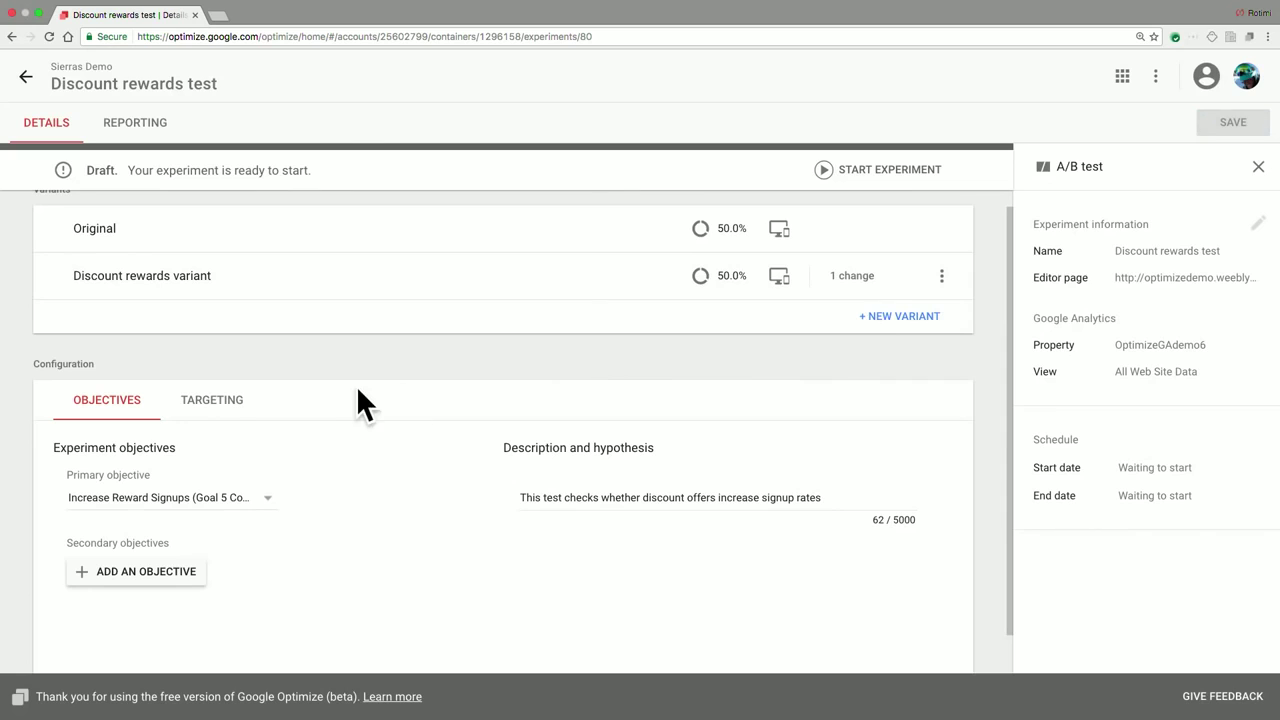
In the experiment's targeting, add a Geo condition alongside the URL rule requiring that Country equals United States
{"action": "left_click", "coordinate": [214, 402]}
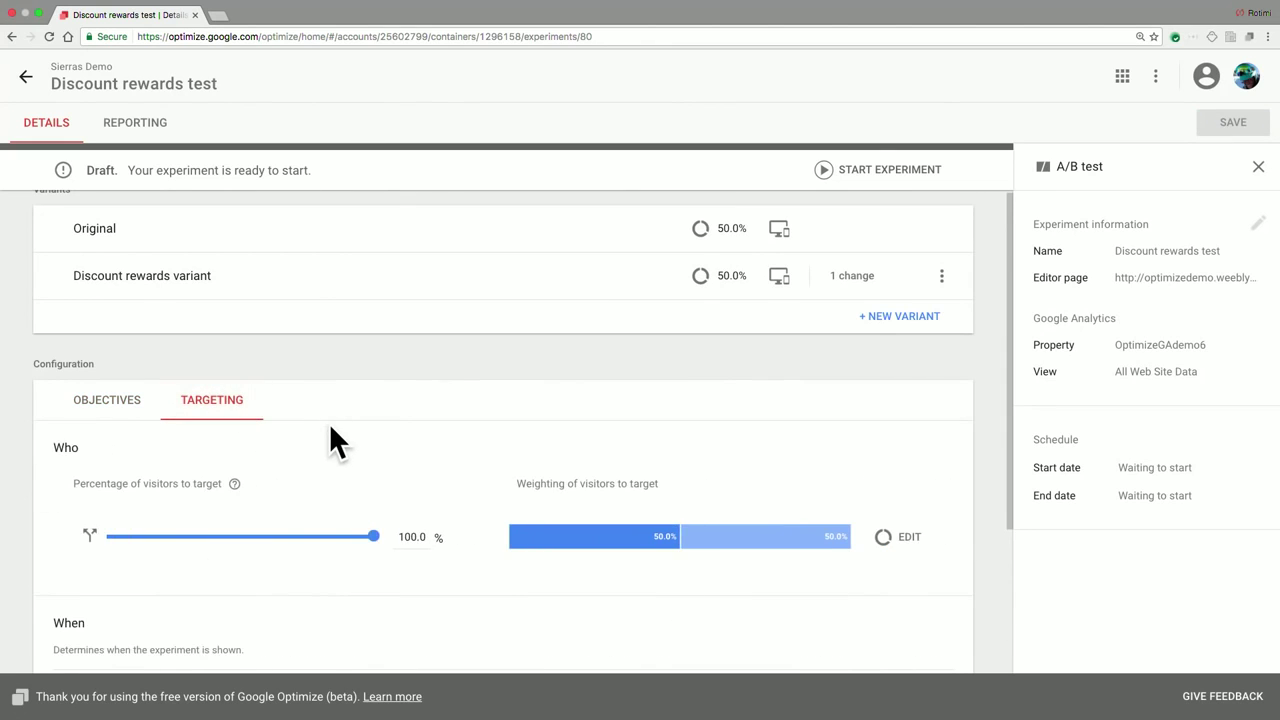
{"action": "scroll", "coordinate": [329, 422], "scroll_direction": "down", "scroll_amount": 2}
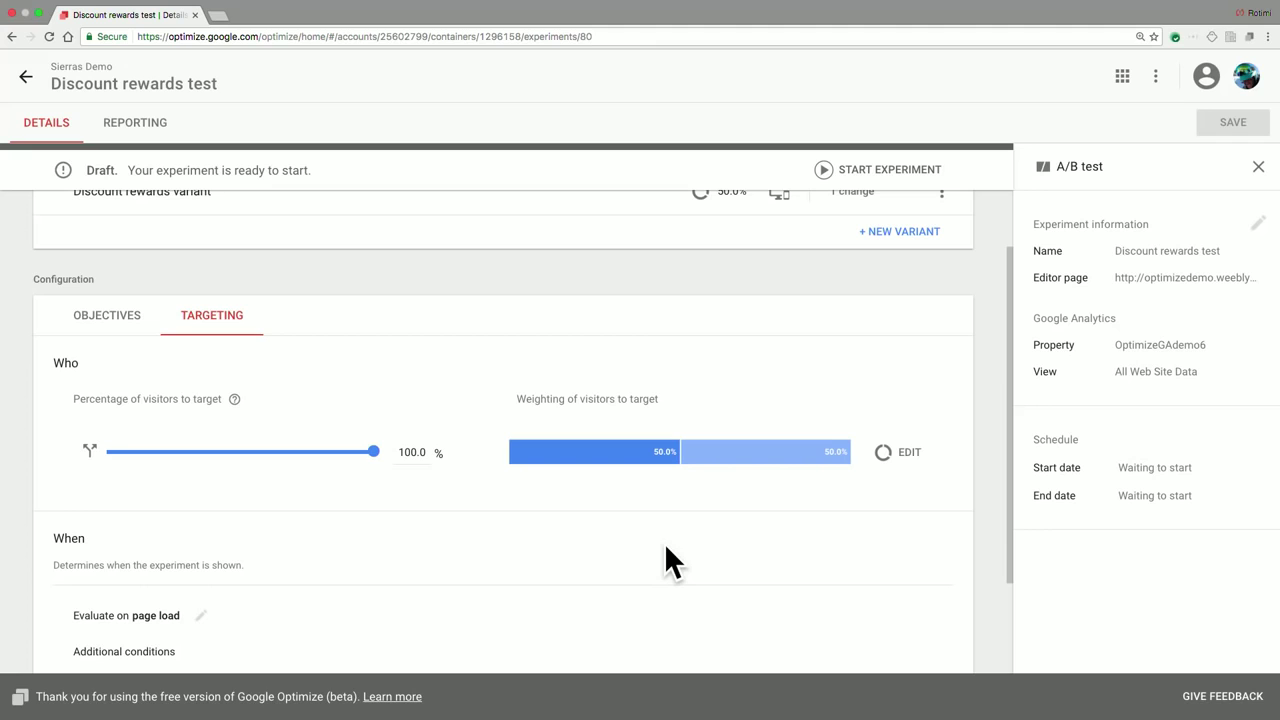
{"action": "scroll", "coordinate": [666, 547], "scroll_direction": "down", "scroll_amount": 3}
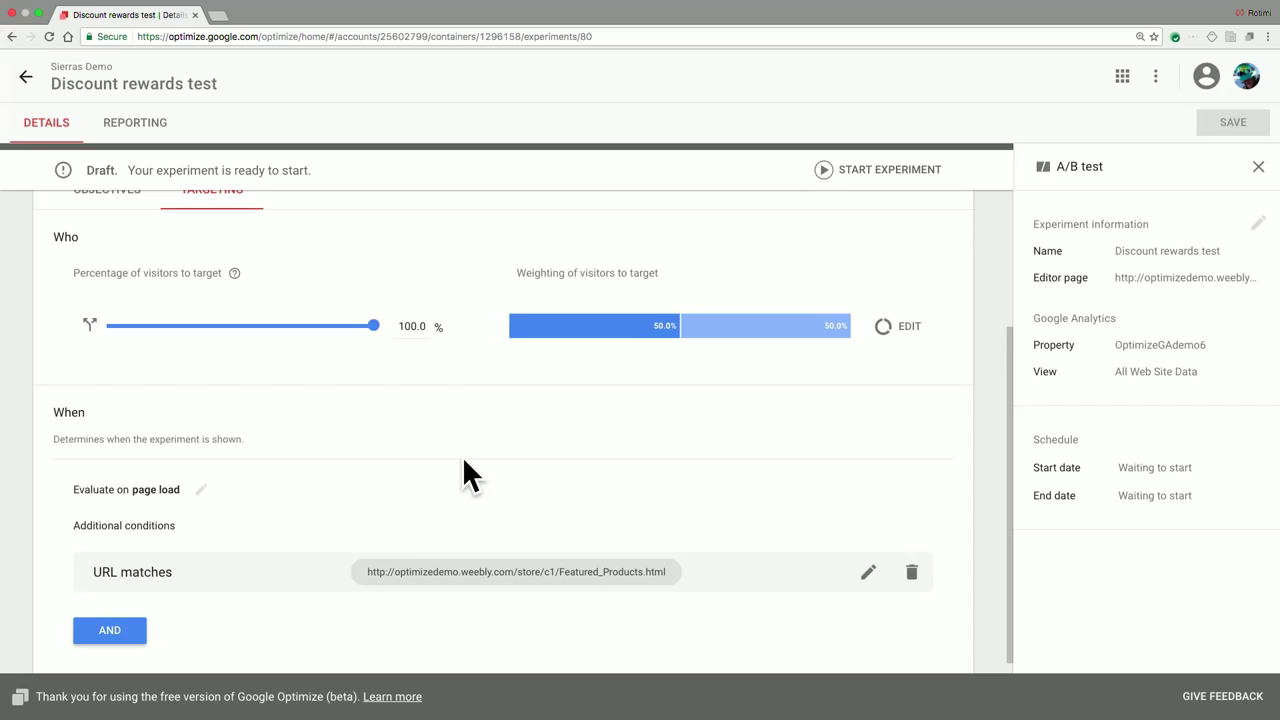
{"action": "scroll", "coordinate": [462, 456], "scroll_direction": "down", "scroll_amount": 1}
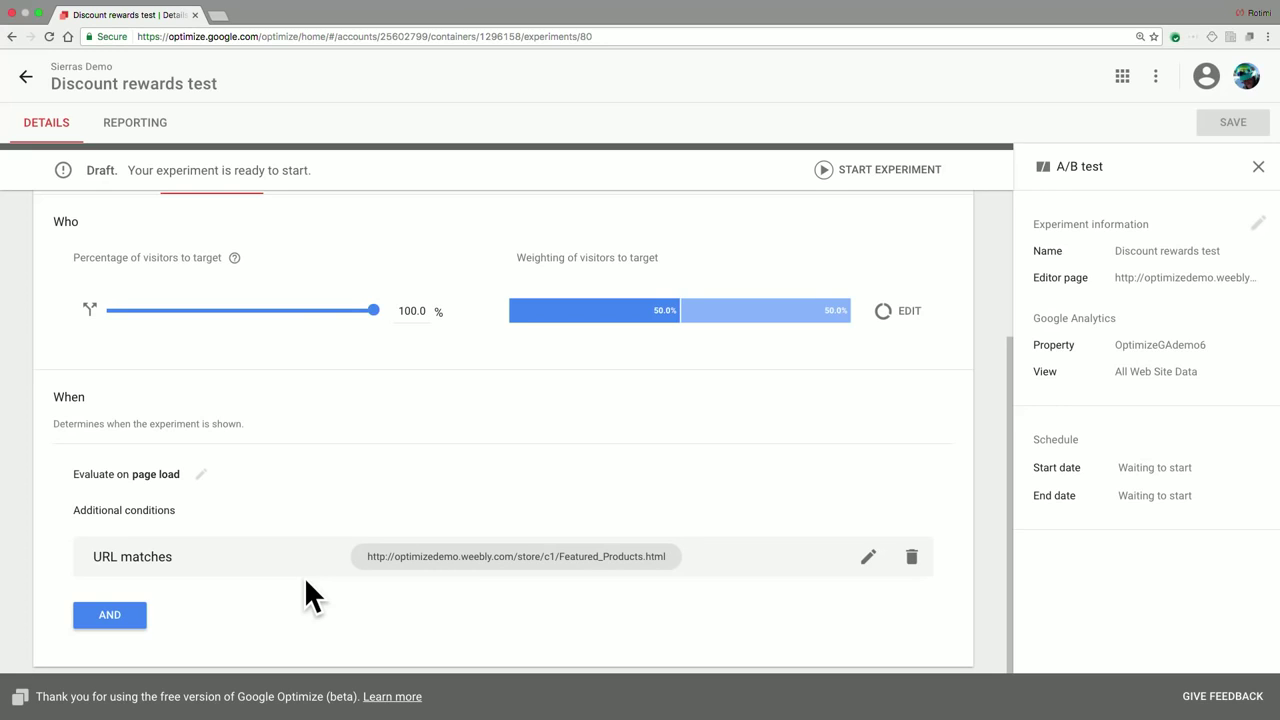
{"action": "left_click", "coordinate": [112, 614]}
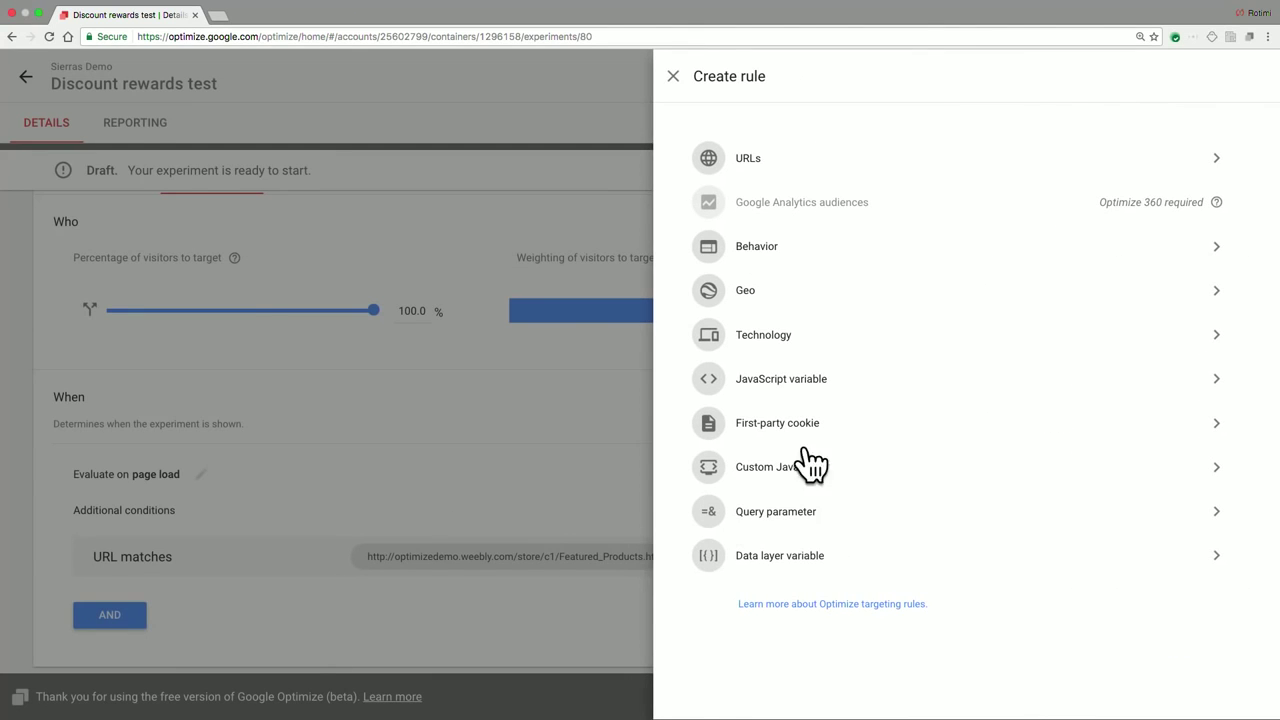
{"action": "left_click", "coordinate": [812, 302]}
{"action": "left_click", "coordinate": [884, 152]}
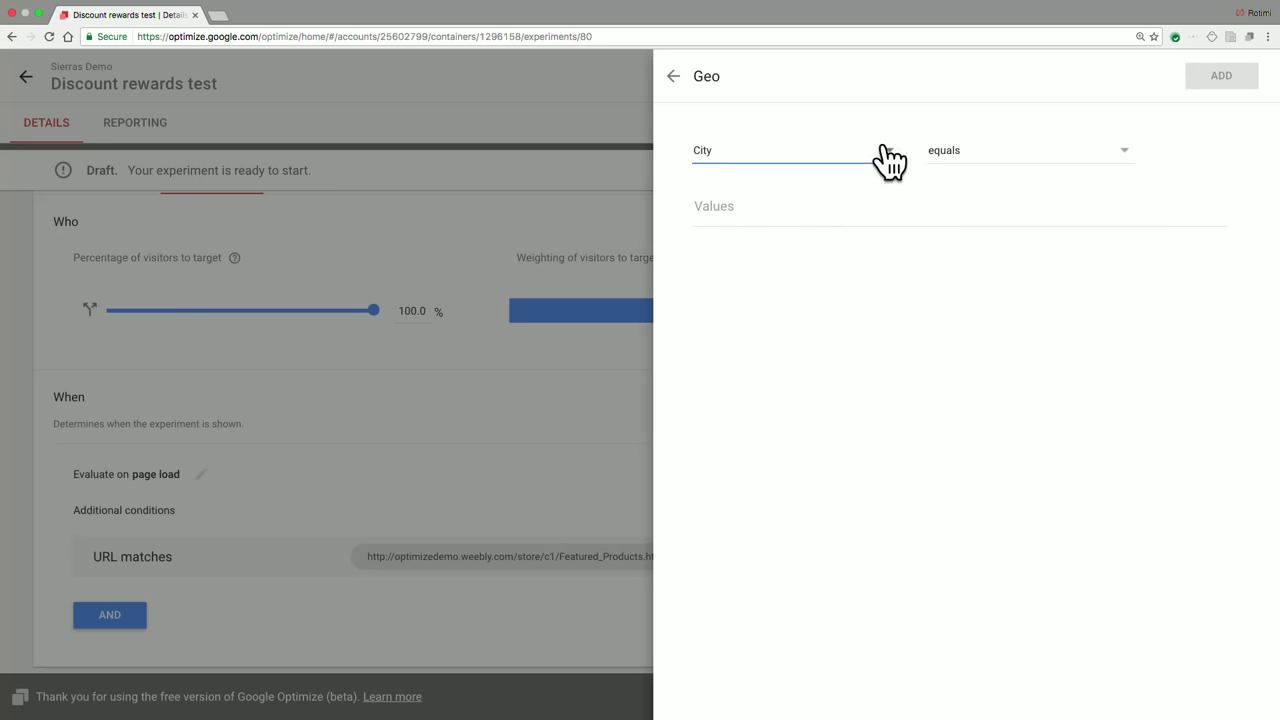
{"action": "left_click", "coordinate": [812, 280]}
{"action": "left_click", "coordinate": [857, 211]}
{"action": "type", "text": "unite"}
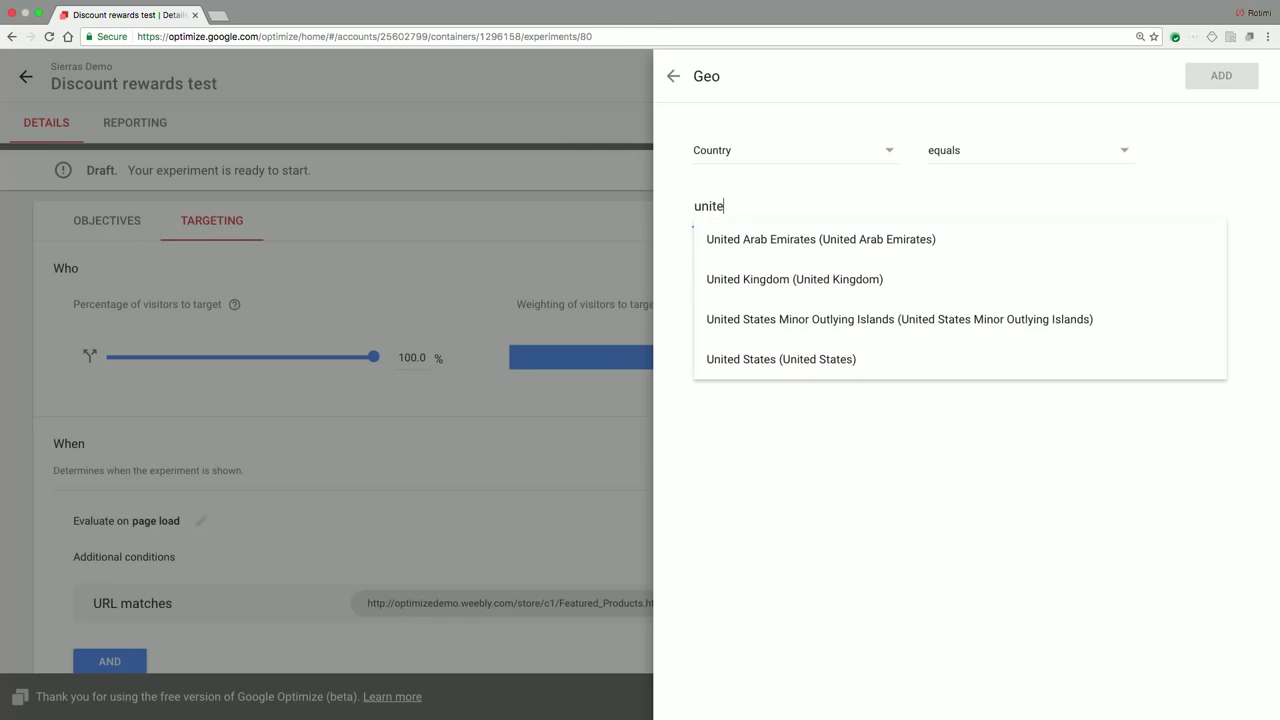
{"action": "left_click", "coordinate": [826, 362]}
{"action": "left_click", "coordinate": [1234, 84]}
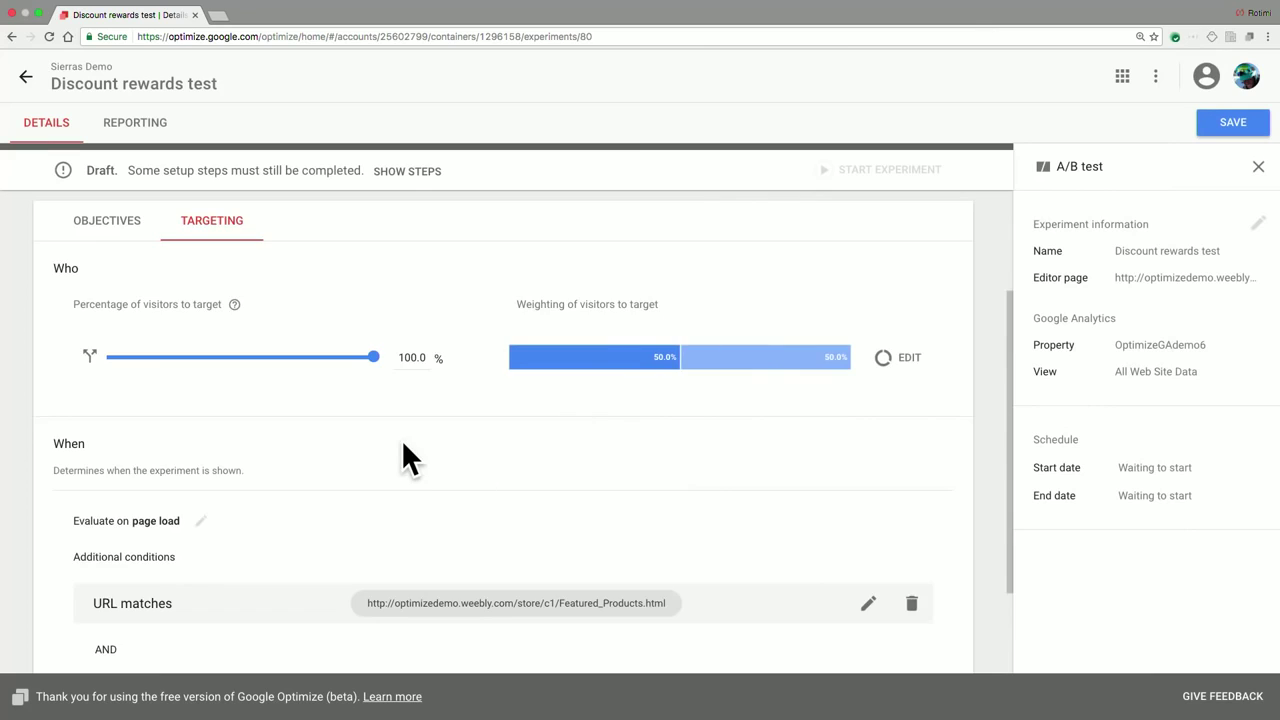
Review the targeting conditions and save the experiment
{"action": "scroll", "coordinate": [403, 444], "scroll_direction": "down", "scroll_amount": 2}
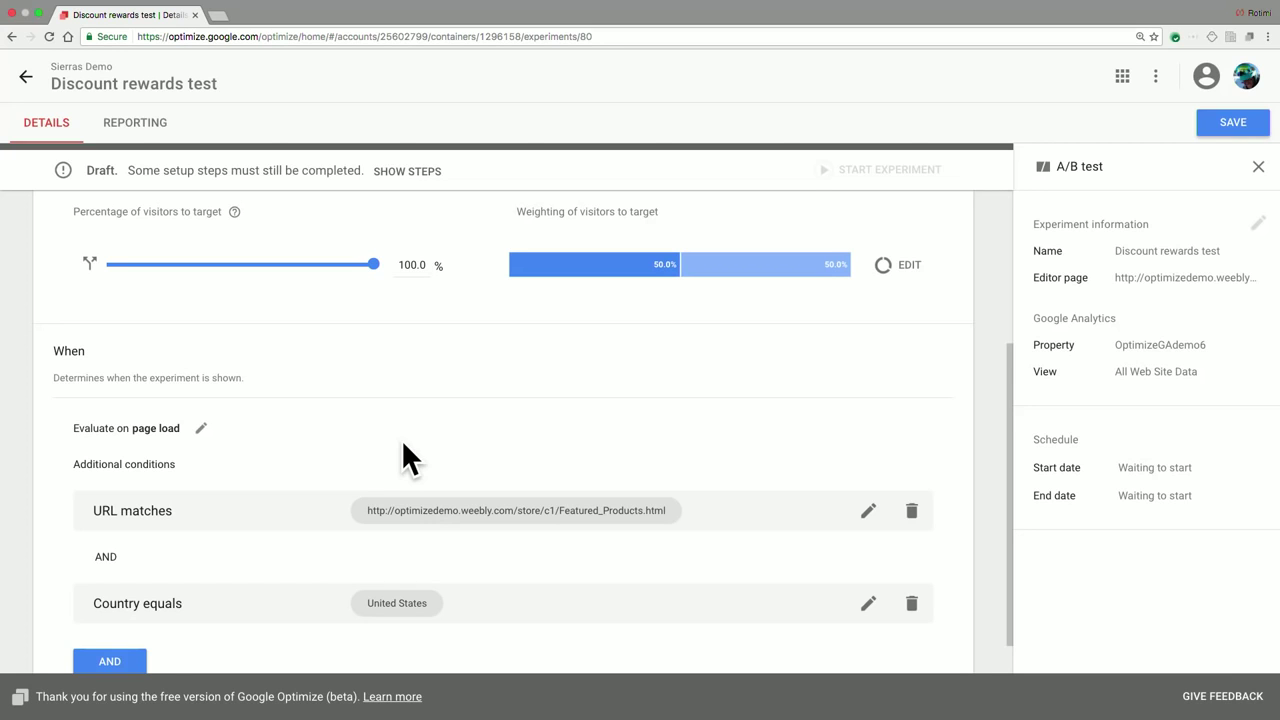
{"action": "scroll", "coordinate": [540, 340], "scroll_direction": "up", "scroll_amount": 2}
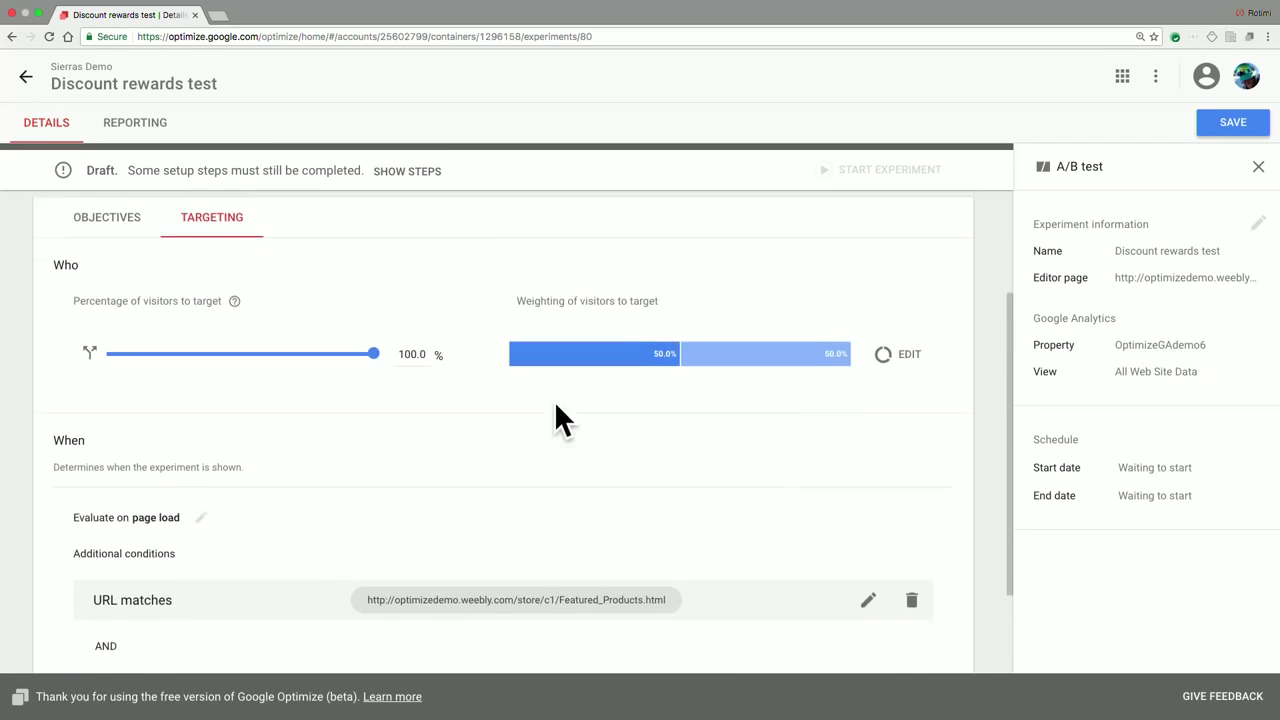
{"action": "left_click", "coordinate": [1230, 126]}
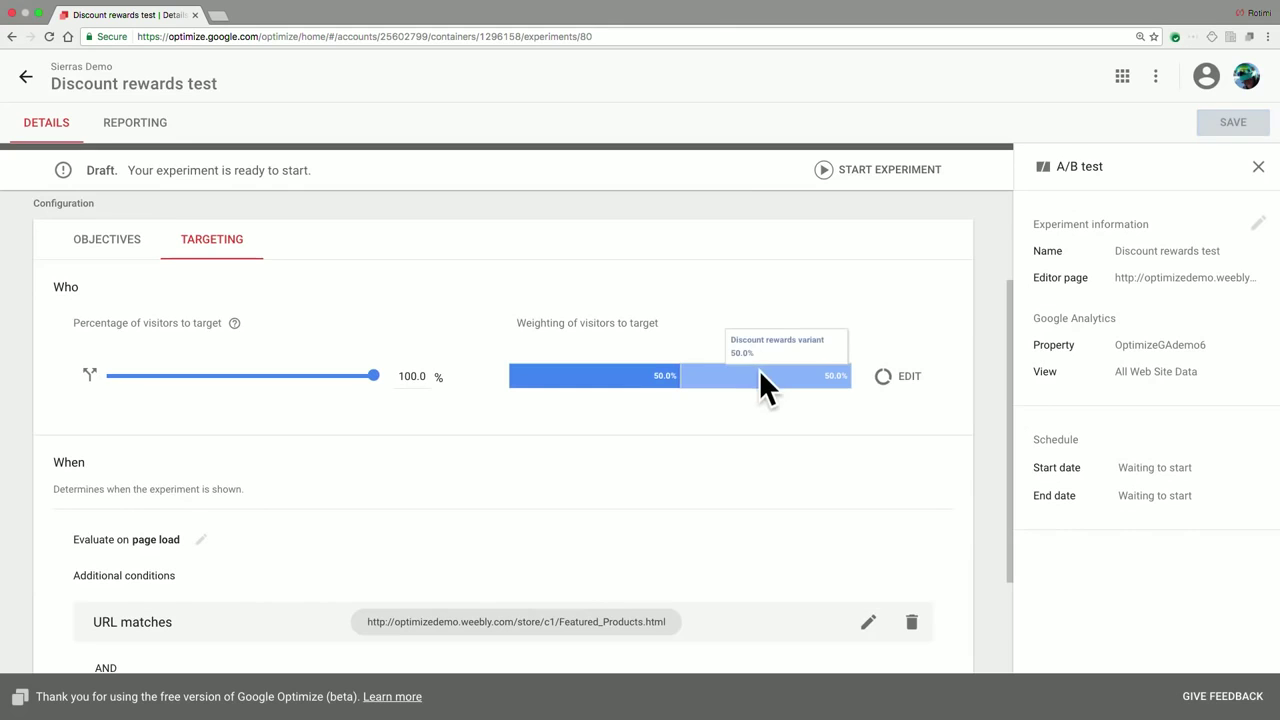
Preview the Discount rewards variant as a web page and close the preview
{"action": "scroll", "coordinate": [648, 406], "scroll_direction": "up", "scroll_amount": 3}
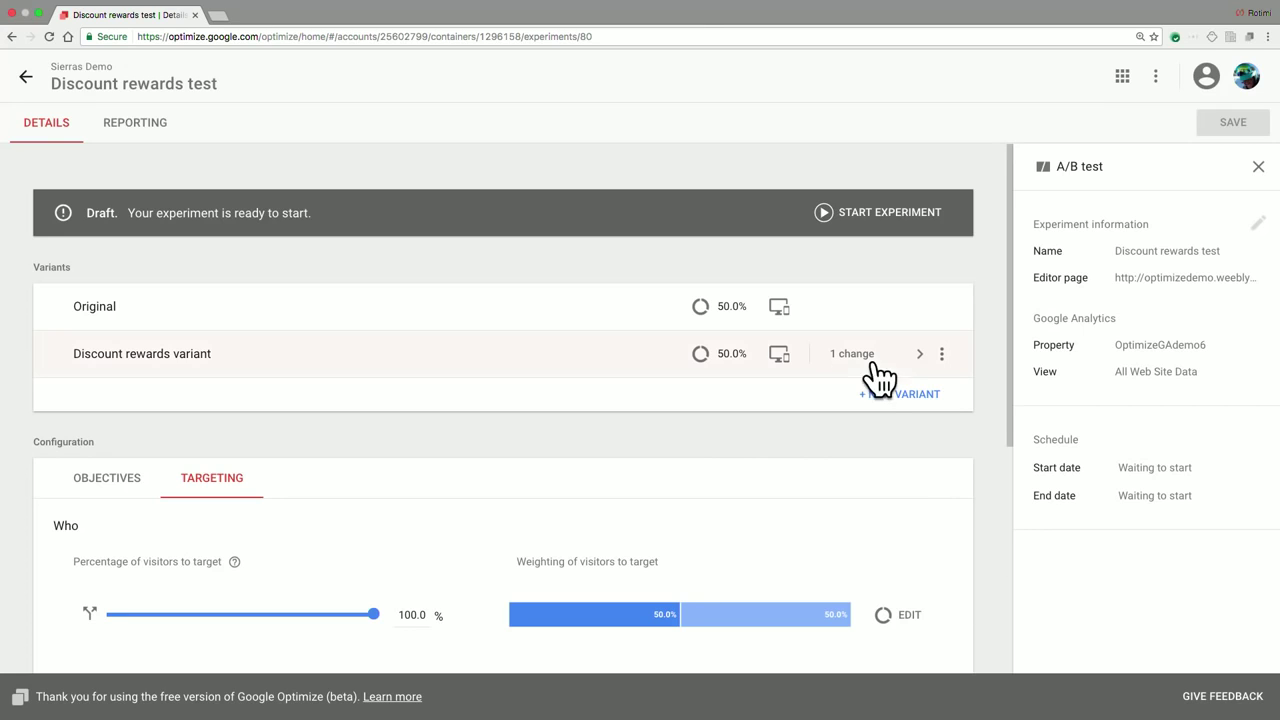
{"action": "left_click", "coordinate": [781, 360]}
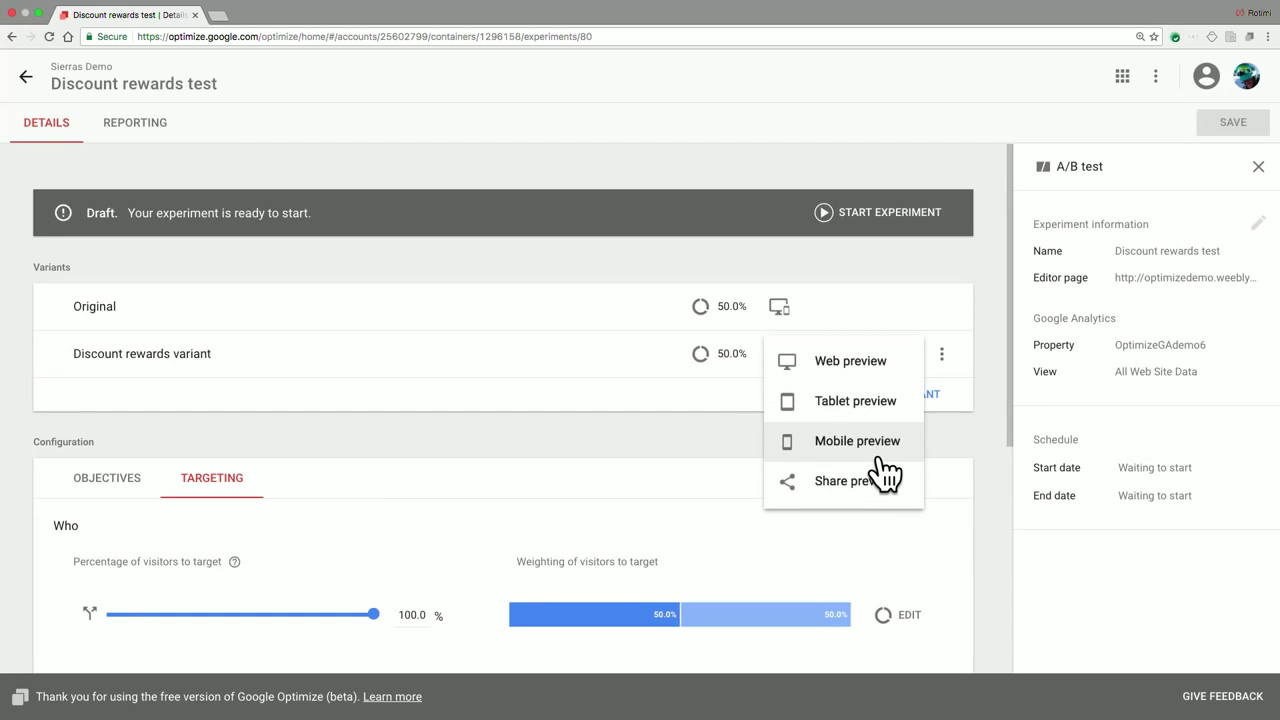
{"action": "left_click", "coordinate": [864, 360]}
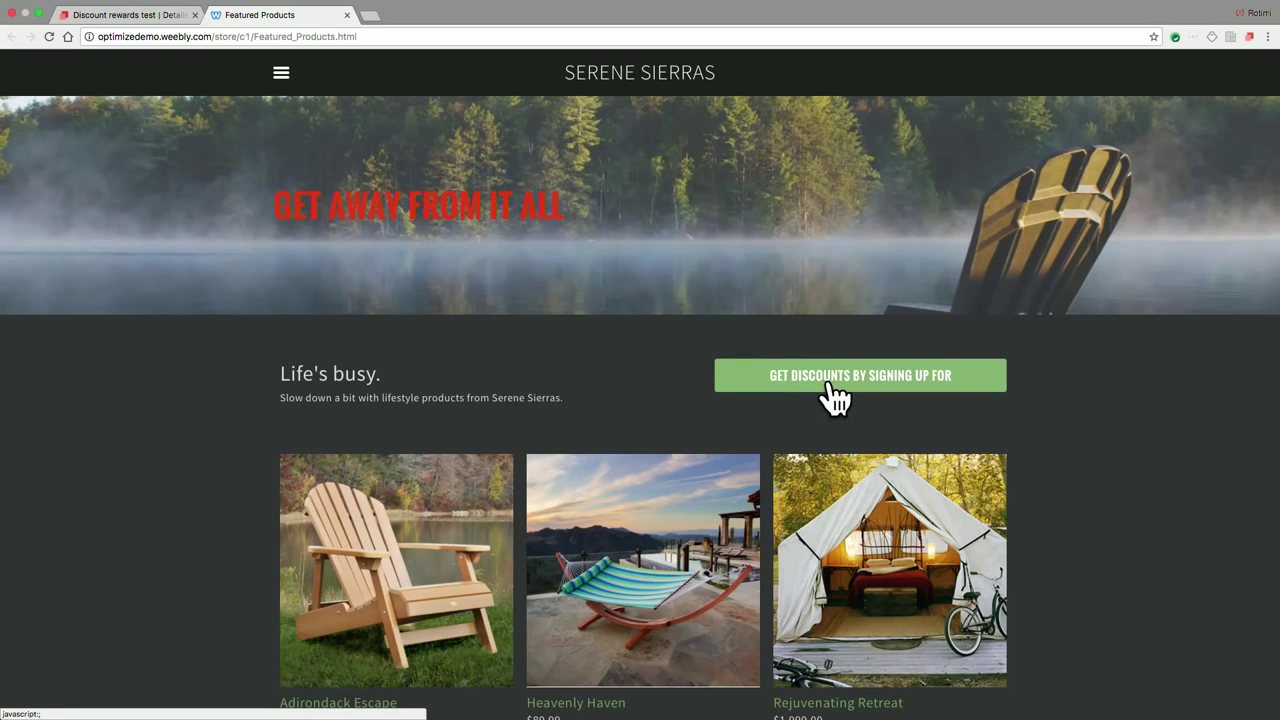
{"action": "mouse_move", "coordinate": [134, 34]}
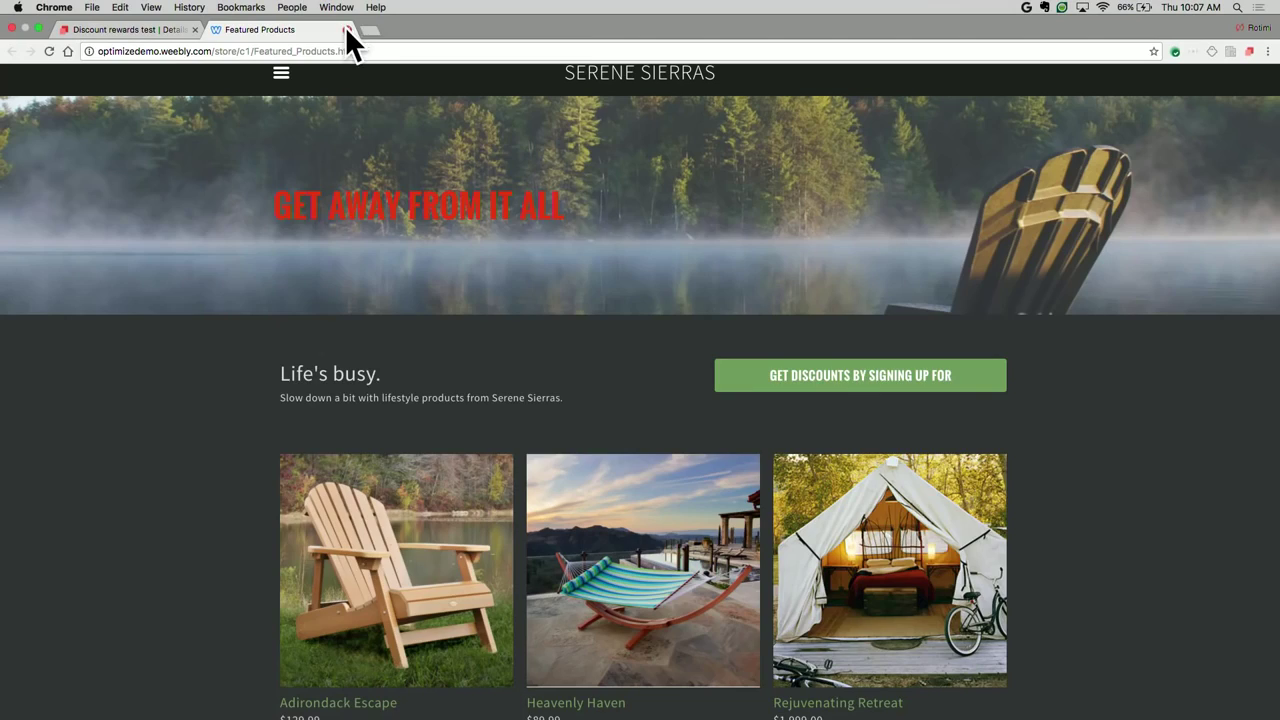
{"action": "left_click", "coordinate": [347, 30]}
Preview the Discount rewards variant on mobile, close that page and turn off preview mode
{"action": "left_click", "coordinate": [780, 356]}
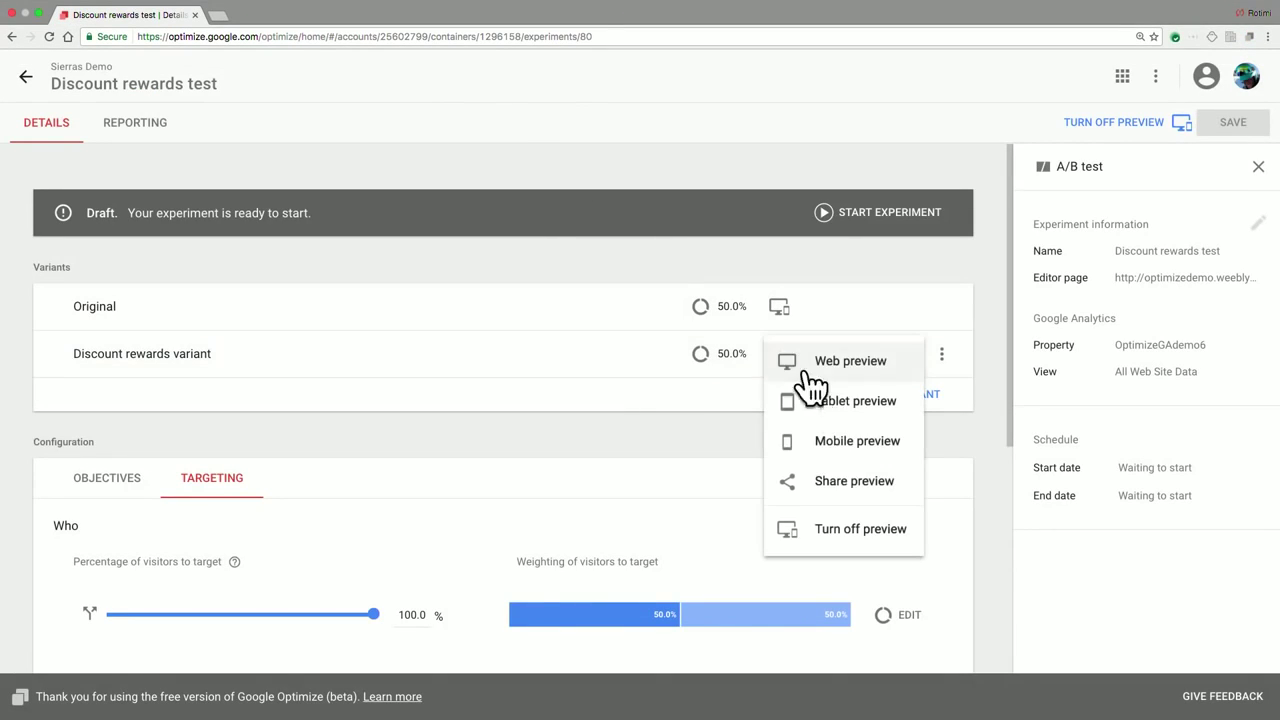
{"action": "left_click", "coordinate": [850, 444]}
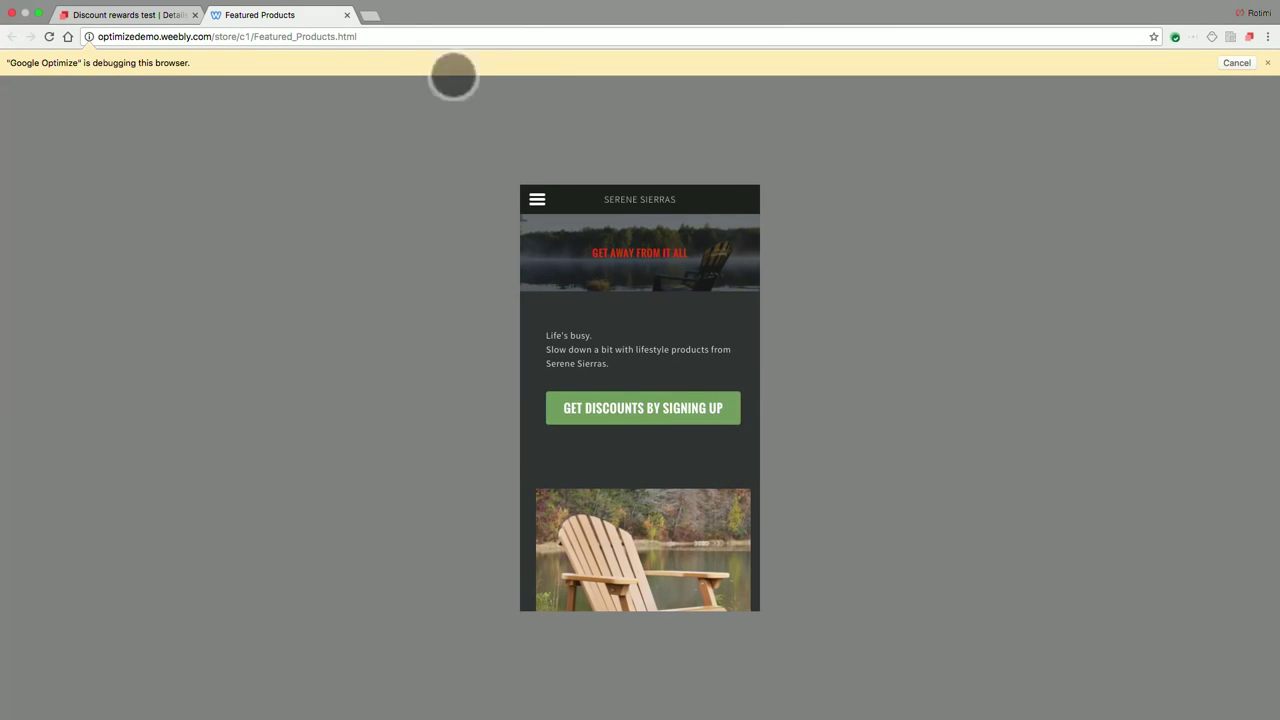
{"action": "left_click", "coordinate": [347, 15]}
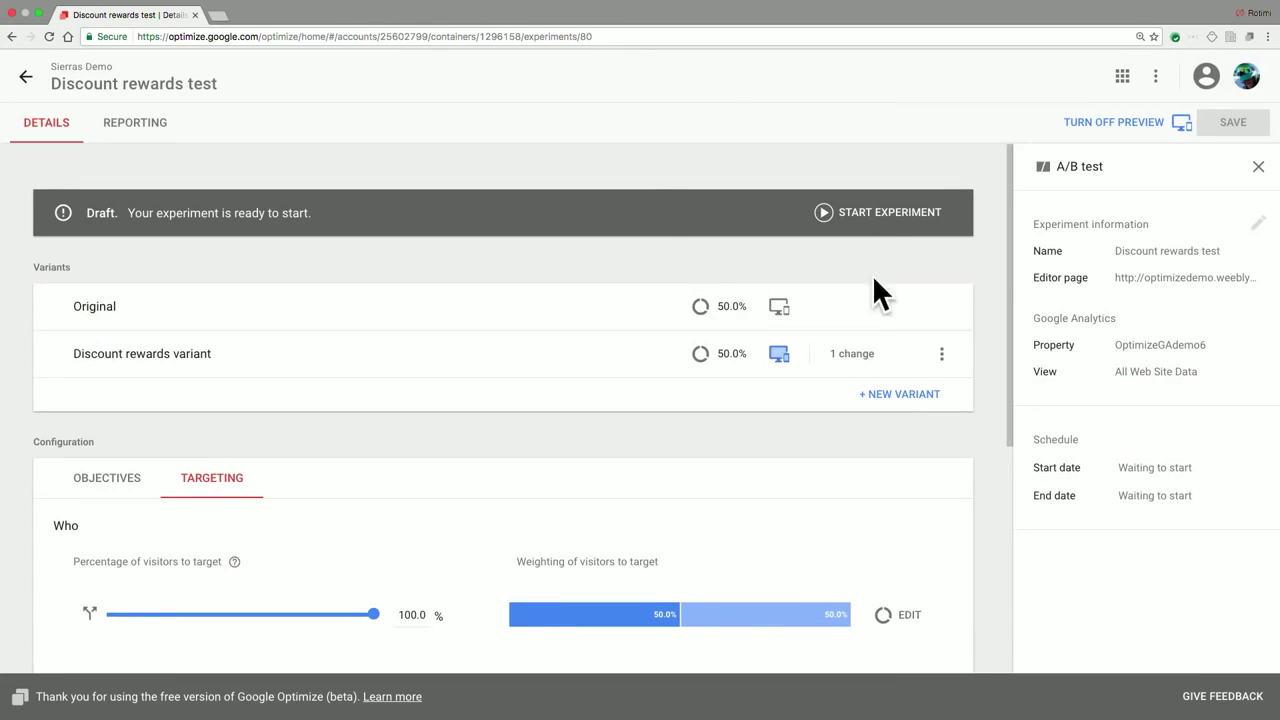
{"action": "left_click", "coordinate": [1138, 124]}
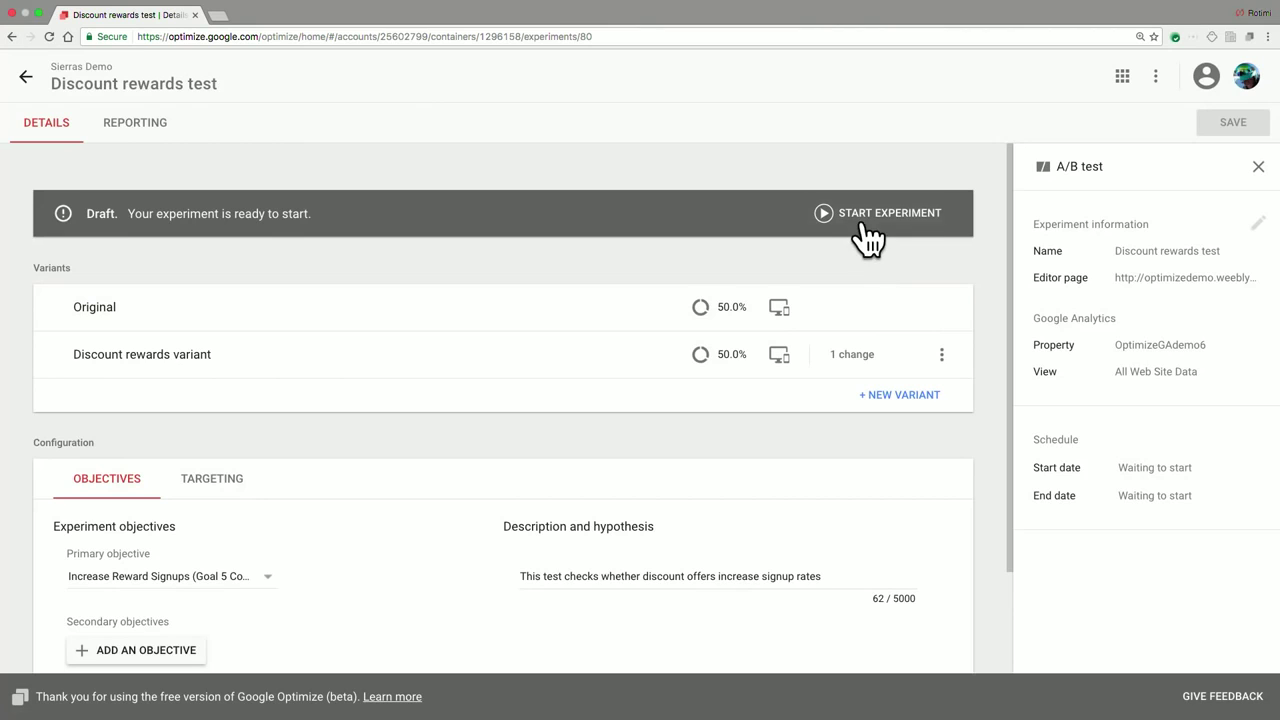
Start the Discount rewards test experiment, confirming that it goes live, and open its reporting
{"action": "left_click", "coordinate": [860, 218]}
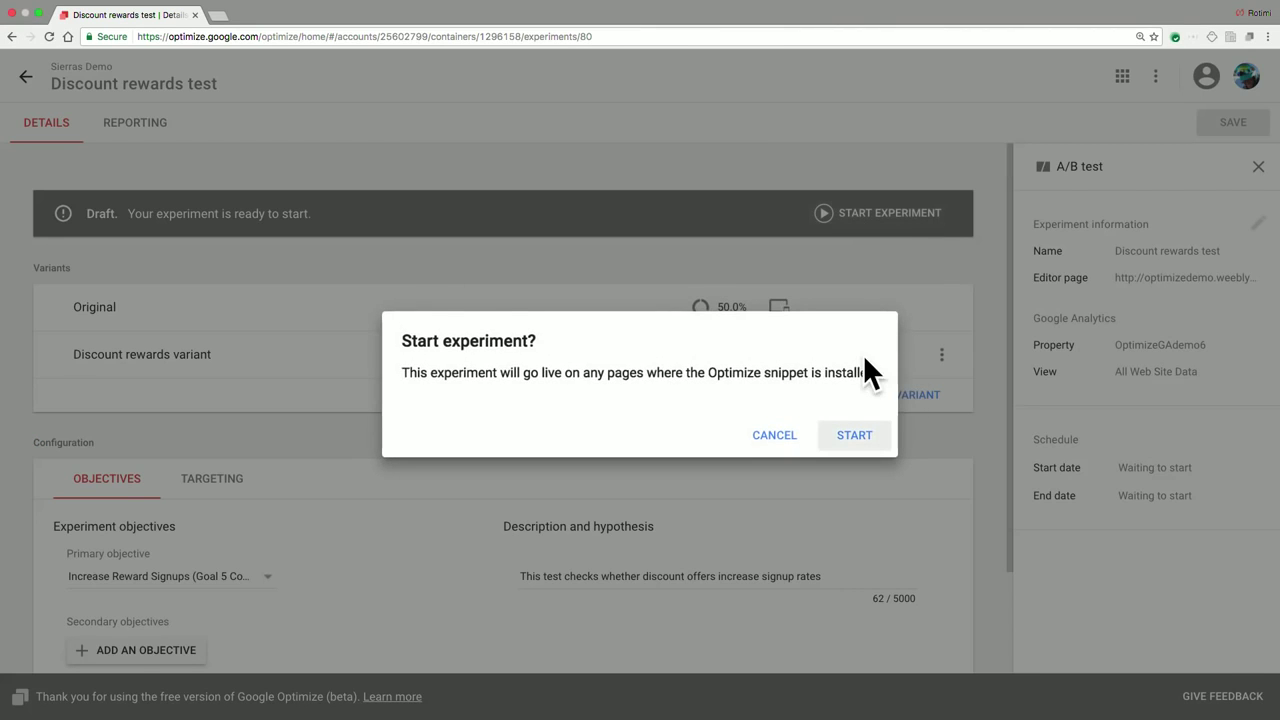
{"action": "left_click", "coordinate": [853, 435]}
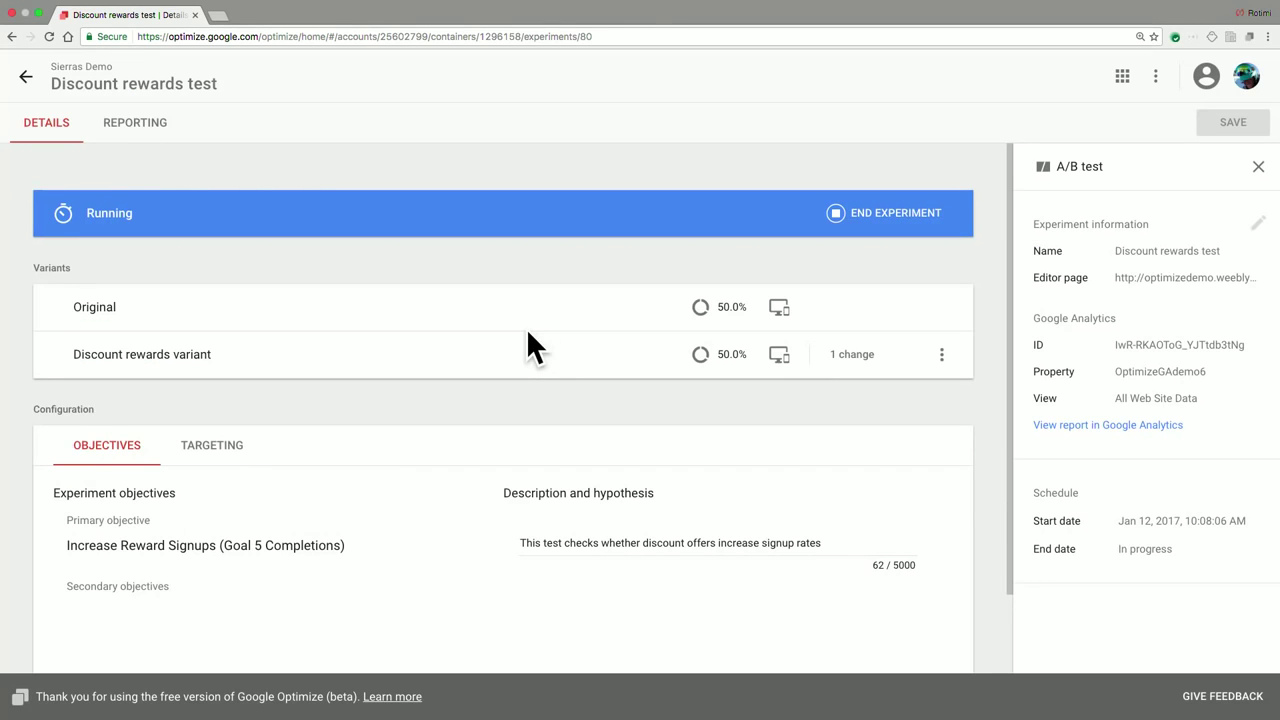
{"action": "left_click", "coordinate": [137, 134]}
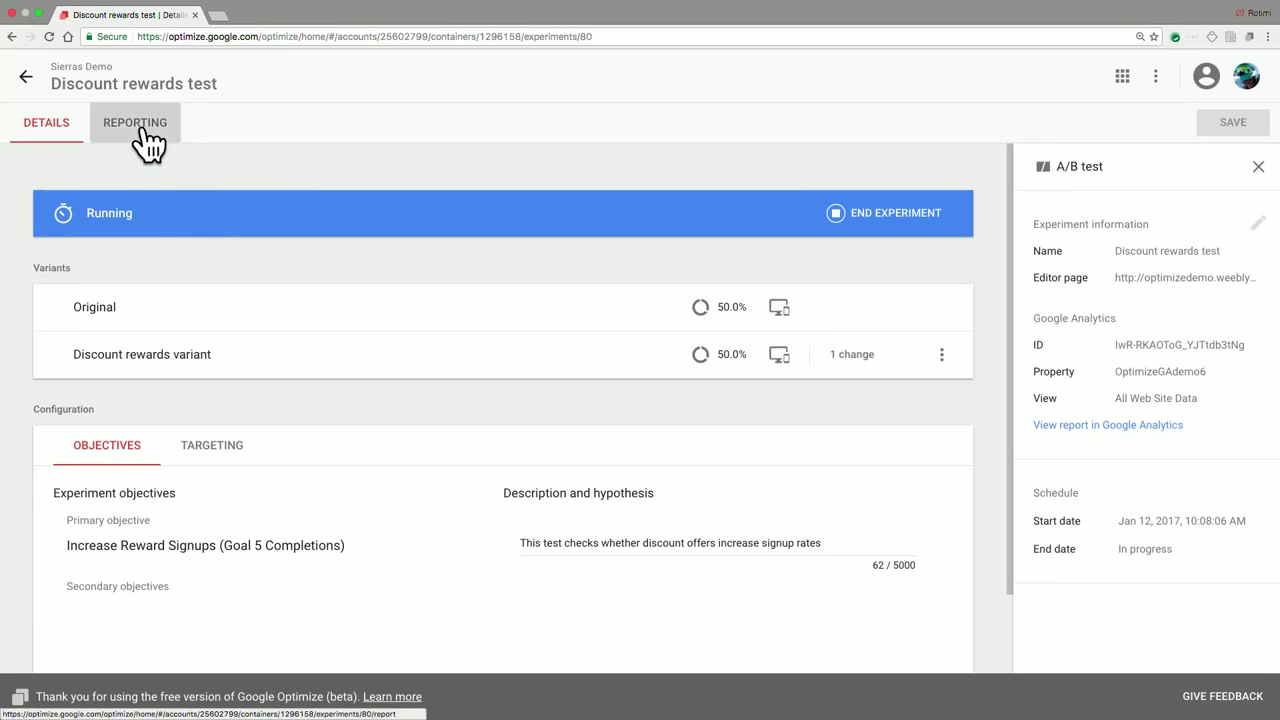